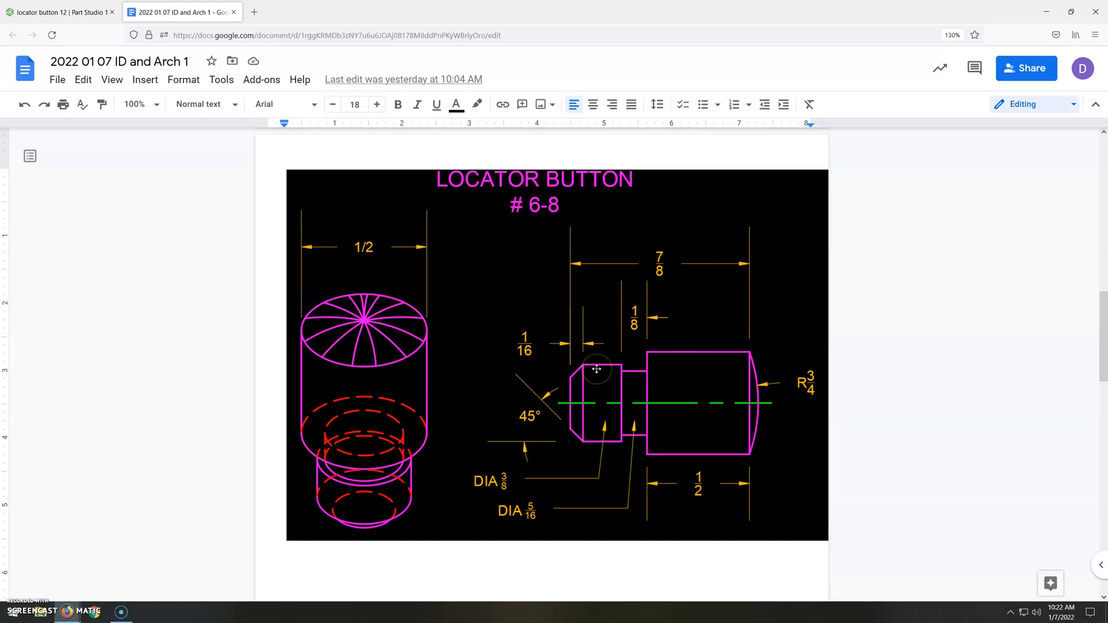
Switch to Onshape and create a public document named "locator button demo".
{"action": "left_click", "coordinate": [68, 16]}
{"action": "left_click", "coordinate": [39, 57]}
{"action": "left_click", "coordinate": [38, 82]}
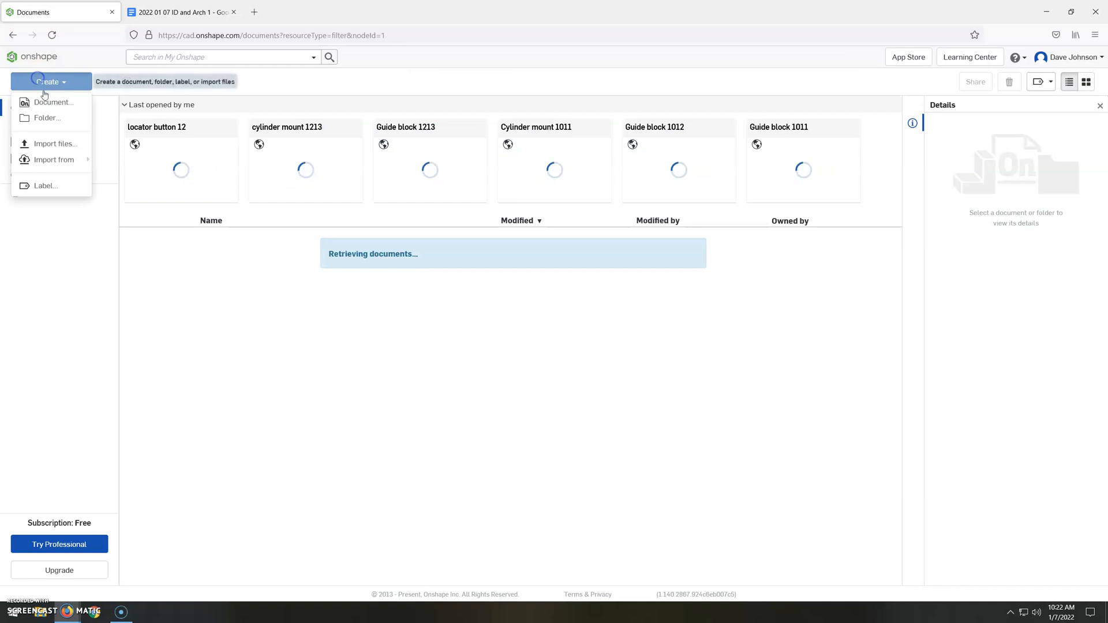
{"action": "left_click", "coordinate": [49, 101]}
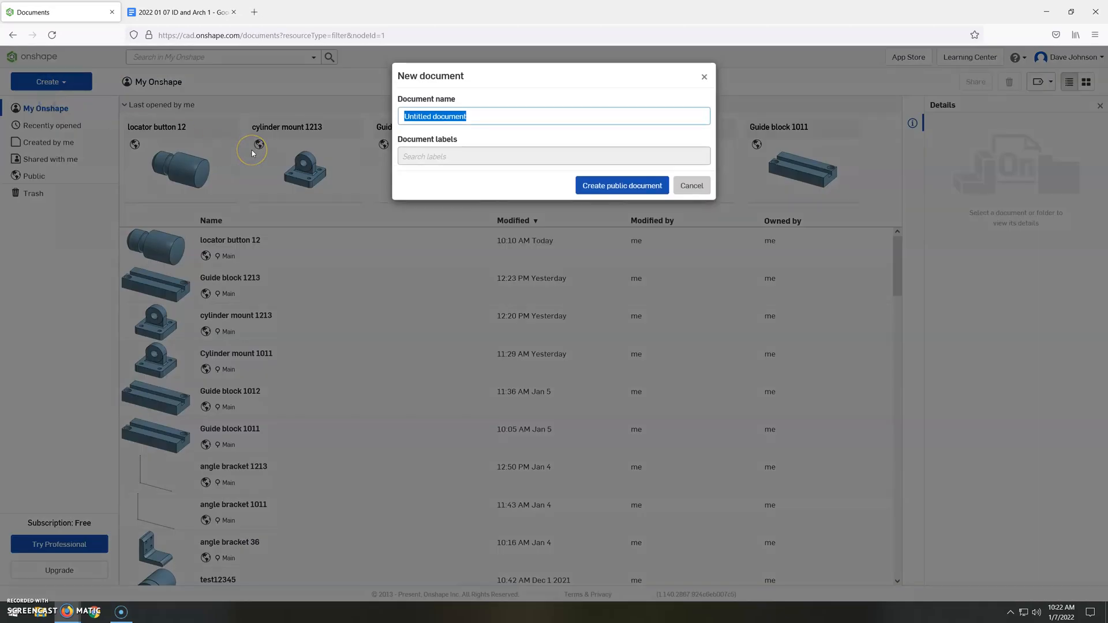
{"action": "type", "text": "locator button demo"}
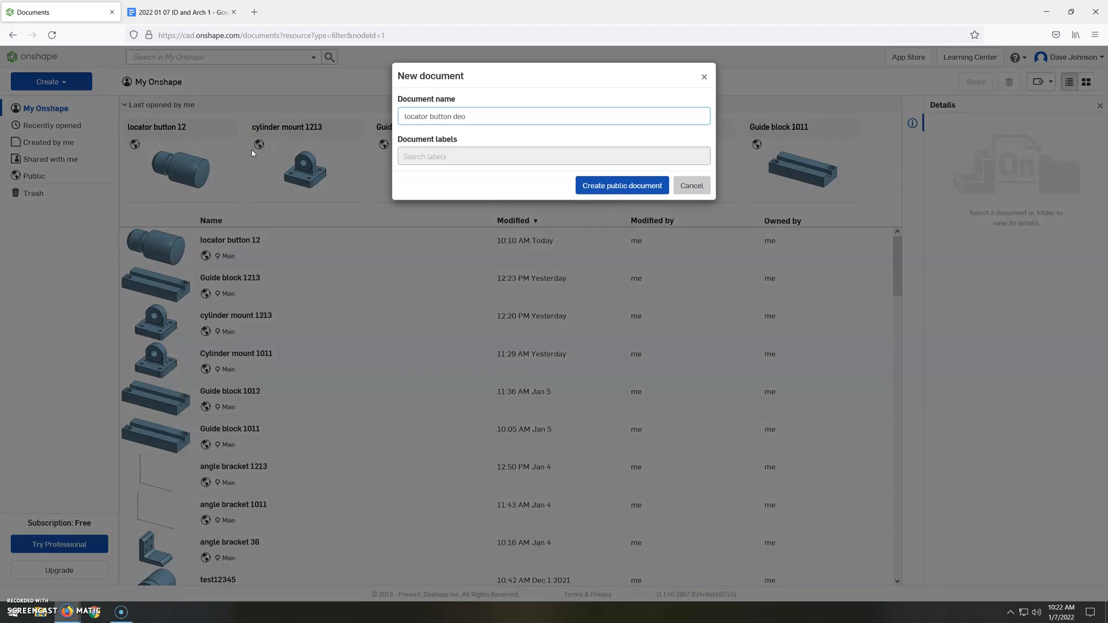
{"action": "left_click", "coordinate": [630, 183]}
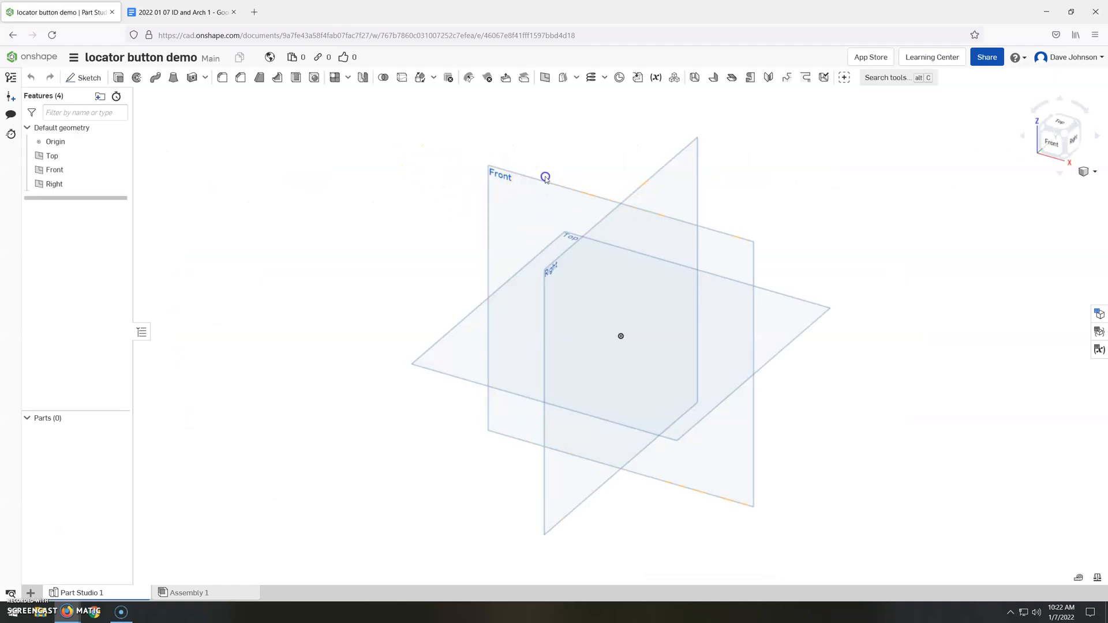
Start a new sketch on the Front plane and view it face-on from the front.
{"action": "left_click", "coordinate": [545, 178]}
{"action": "right_click", "coordinate": [543, 180]}
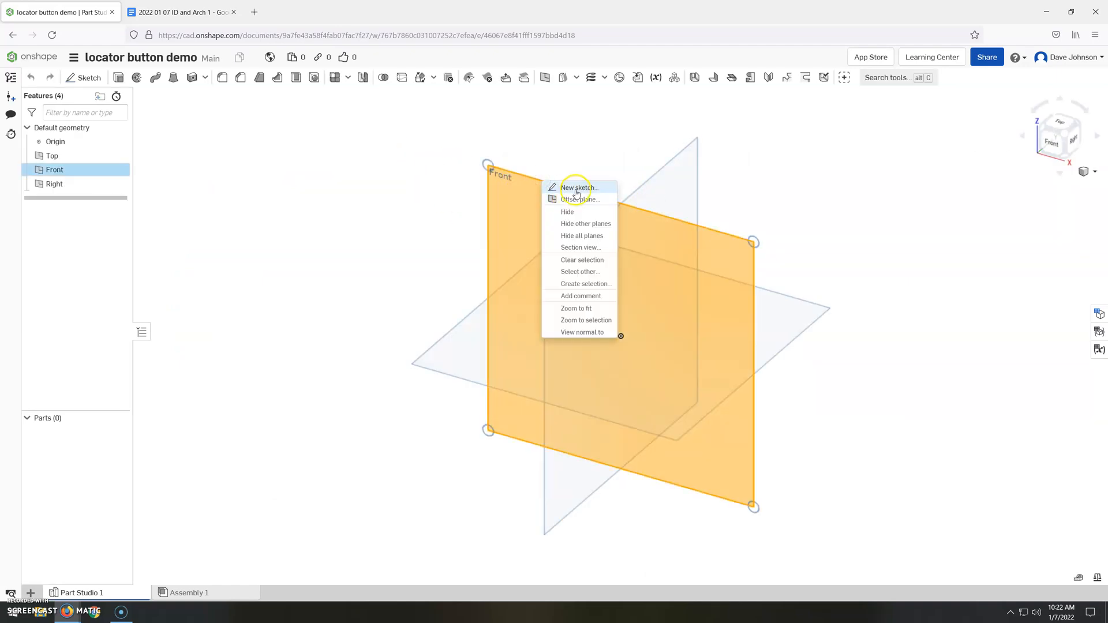
{"action": "left_click", "coordinate": [575, 191]}
{"action": "left_click", "coordinate": [1057, 150]}
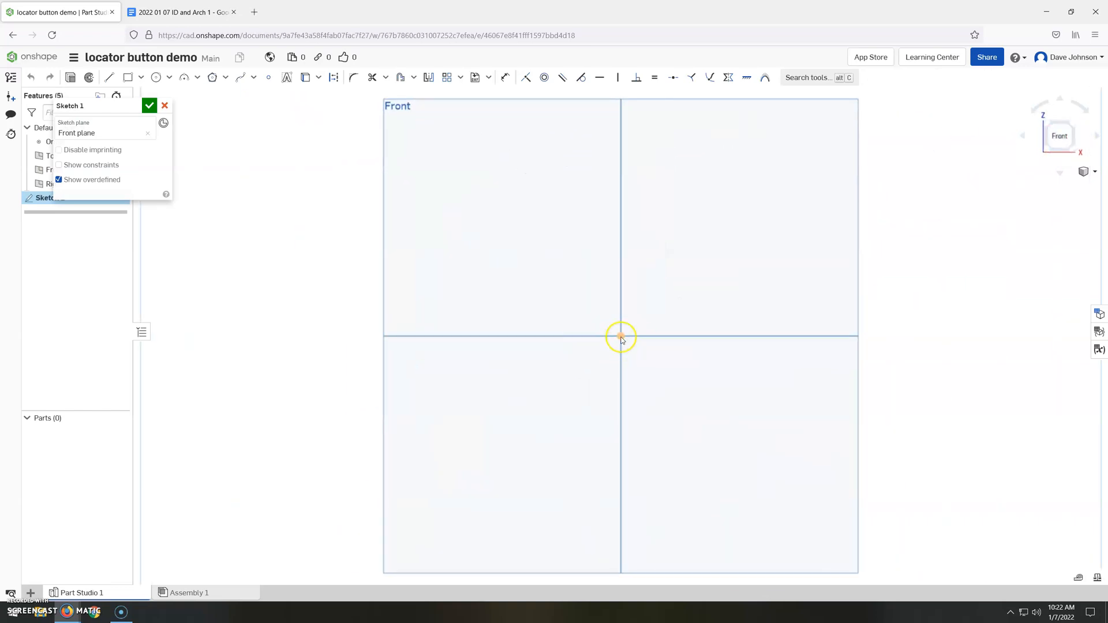
Sketch a horizontal axis line about 0.866 in long, continuing with a 0.268 in downward edge, 0.361 in bottom edge and 0.073 in upward step.
{"action": "scroll", "coordinate": [622, 341], "scroll_direction": "up", "scroll_amount": 3}
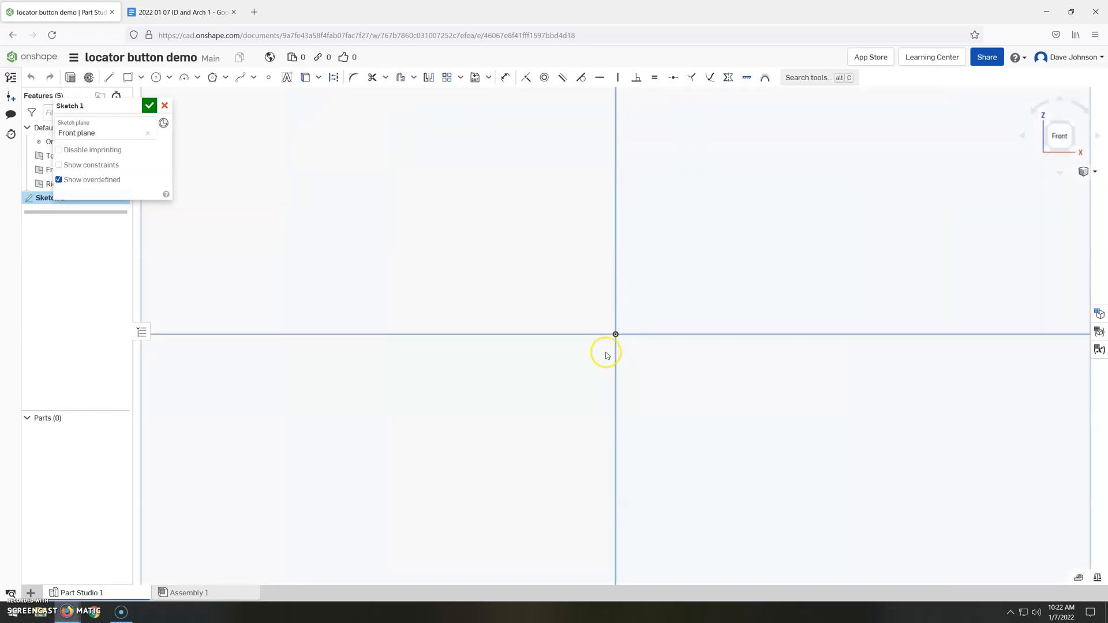
{"action": "scroll", "coordinate": [614, 335], "scroll_direction": "down", "scroll_amount": 1}
{"action": "scroll", "coordinate": [614, 333], "scroll_direction": "down", "scroll_amount": 3}
{"action": "scroll", "coordinate": [626, 336], "scroll_direction": "up", "scroll_amount": 2}
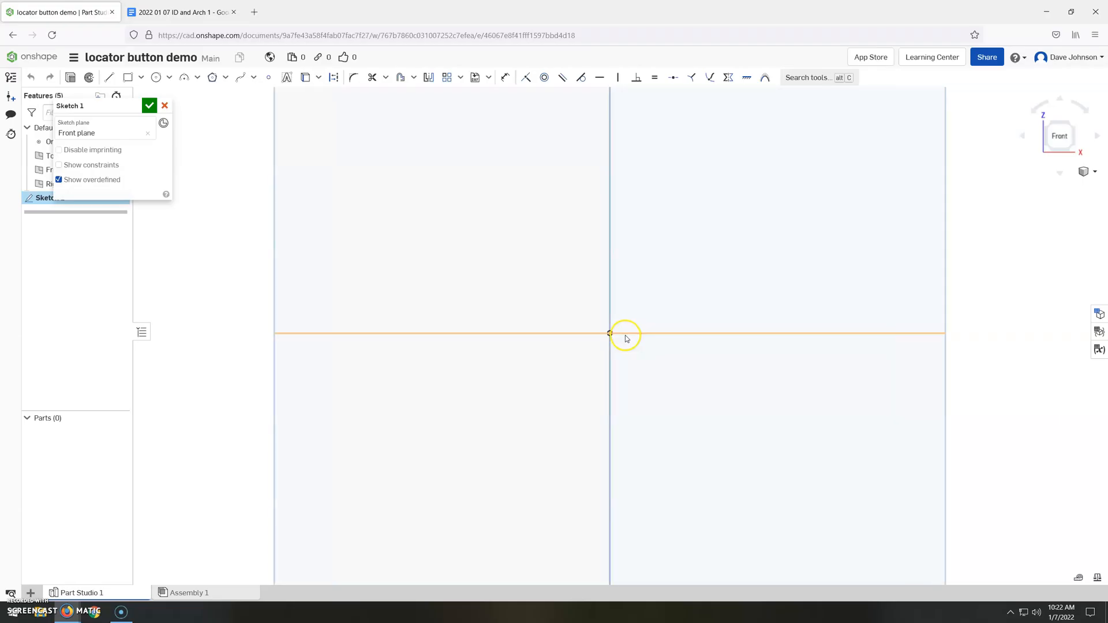
{"action": "scroll", "coordinate": [625, 336], "scroll_direction": "up", "scroll_amount": 1}
{"action": "left_click", "coordinate": [107, 78]}
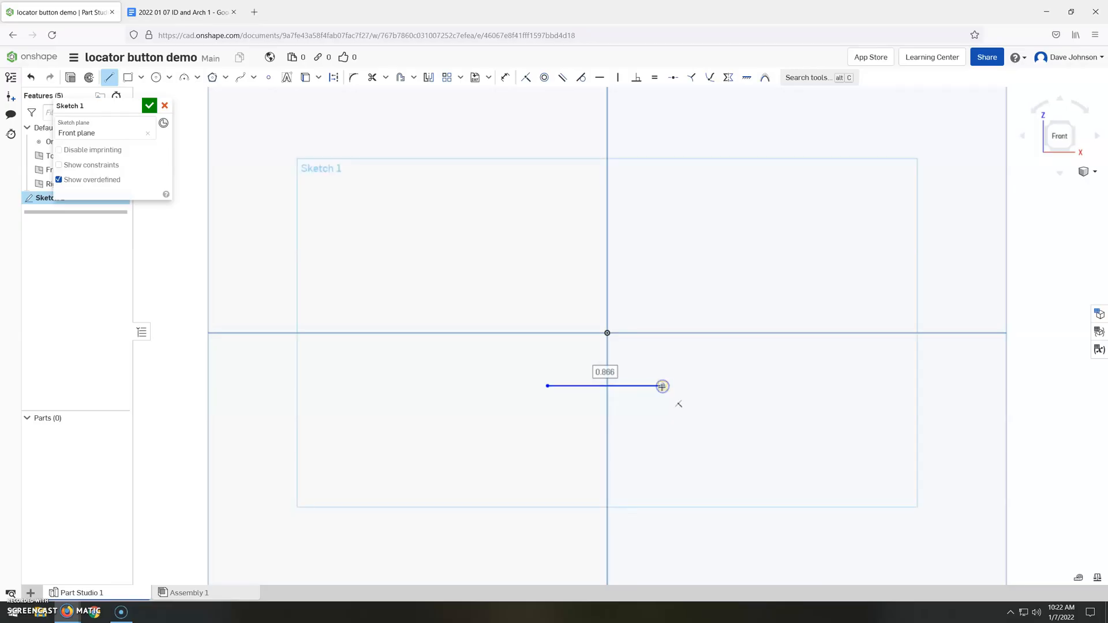
{"action": "left_click", "coordinate": [662, 421]}
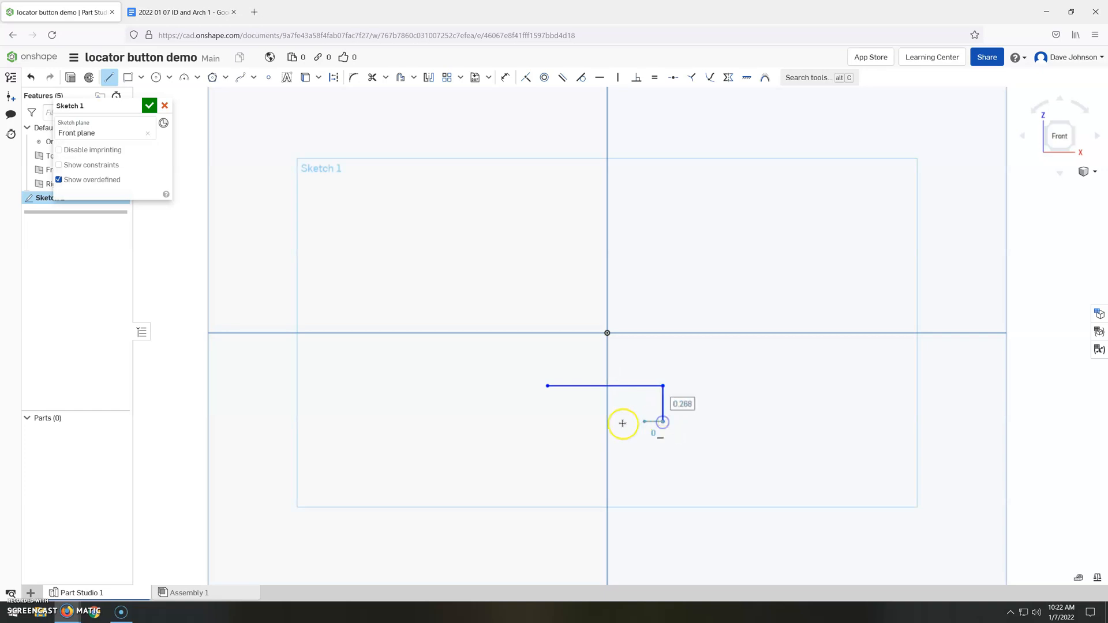
{"action": "scroll", "coordinate": [637, 425], "scroll_direction": "up", "scroll_amount": 3}
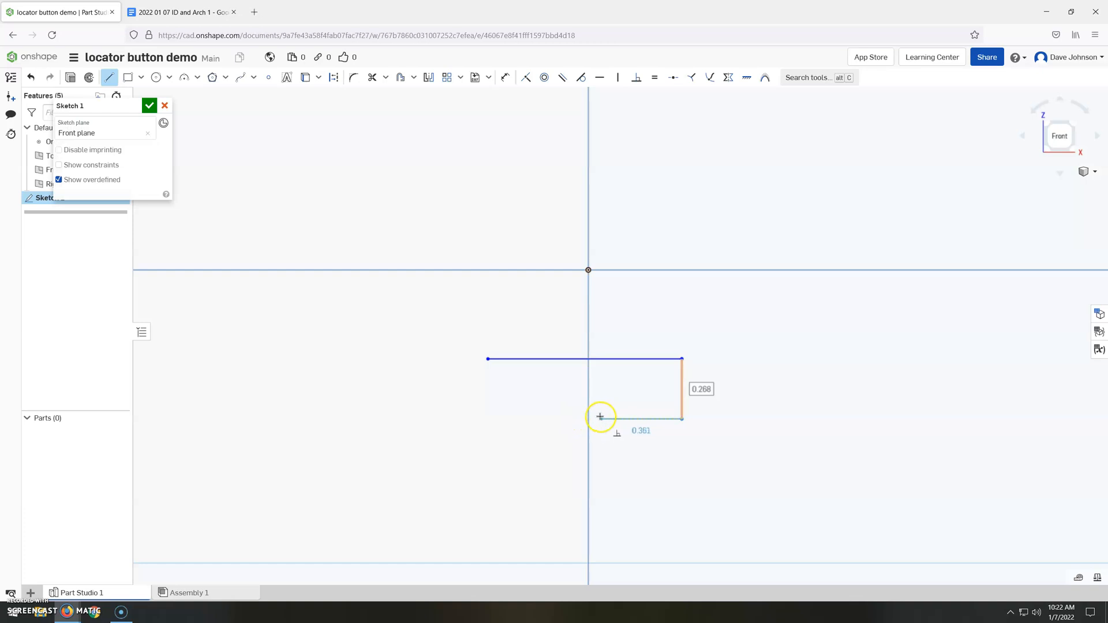
{"action": "left_click", "coordinate": [600, 418]}
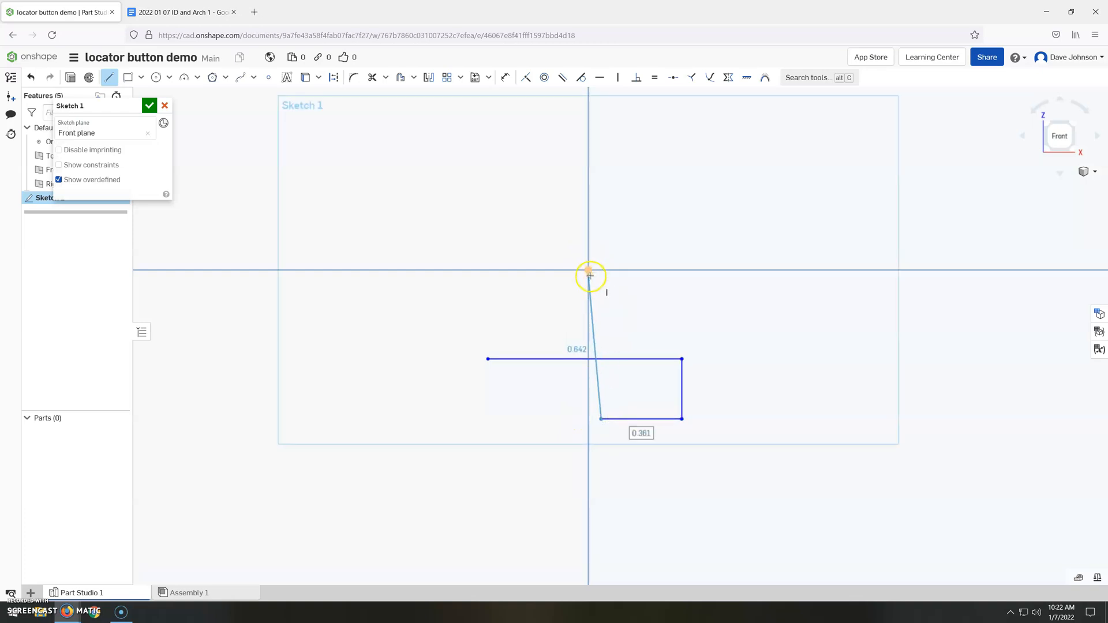
{"action": "left_click", "coordinate": [601, 402]}
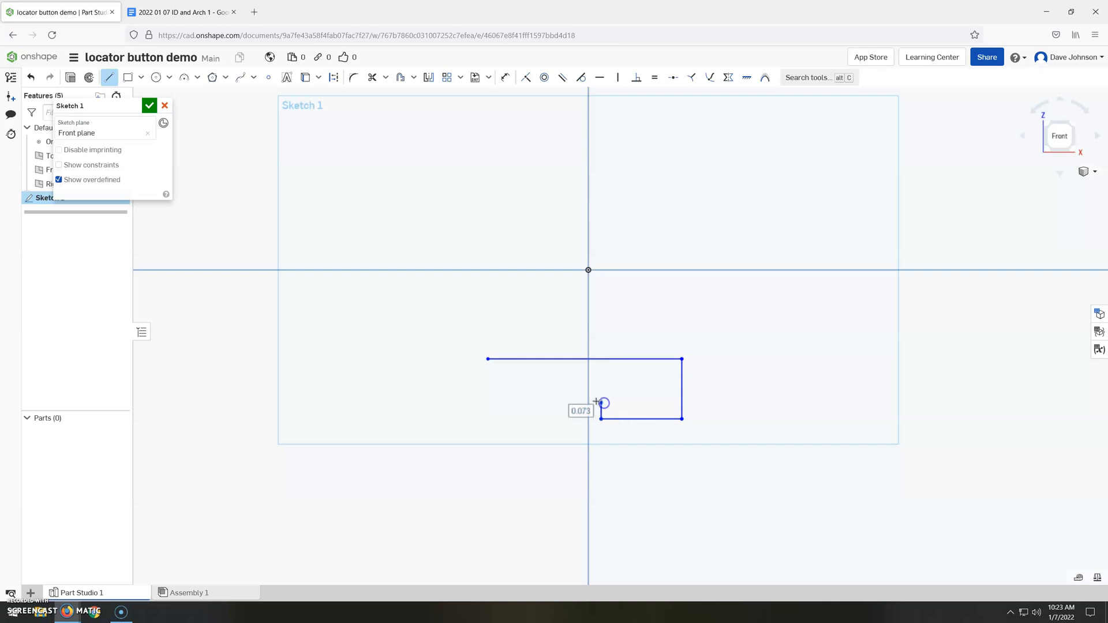
Continue the profile with the groove, a 0.028 in step, a bottom edge and a 0.087 in chamfer, closing with a 0.157 in vertical end edge.
{"action": "scroll", "coordinate": [571, 399], "scroll_direction": "up", "scroll_amount": 4}
{"action": "left_click", "coordinate": [560, 405]}
{"action": "left_click", "coordinate": [560, 417]}
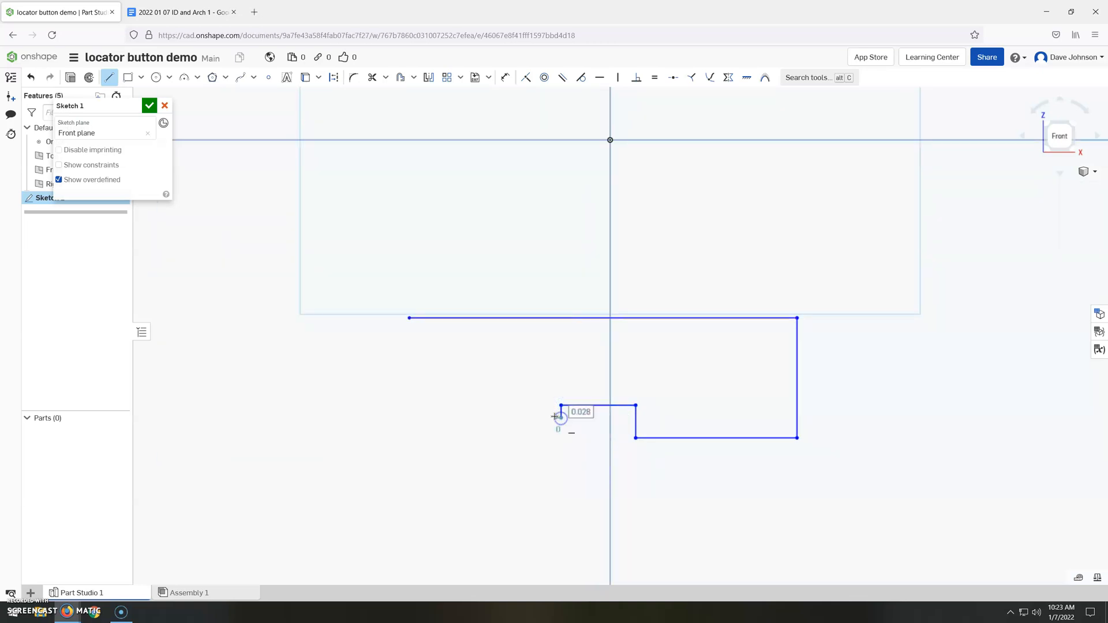
{"action": "left_click", "coordinate": [511, 416]}
{"action": "left_click", "coordinate": [487, 388]}
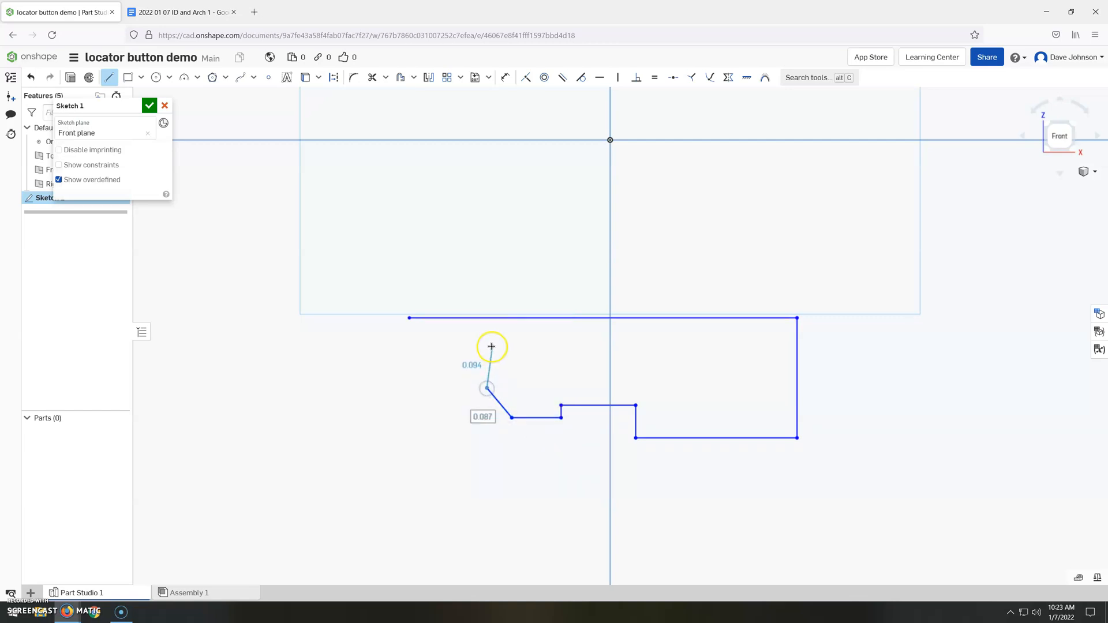
{"action": "left_click", "coordinate": [487, 316]}
{"action": "scroll", "coordinate": [493, 305], "scroll_direction": "up", "scroll_amount": 5}
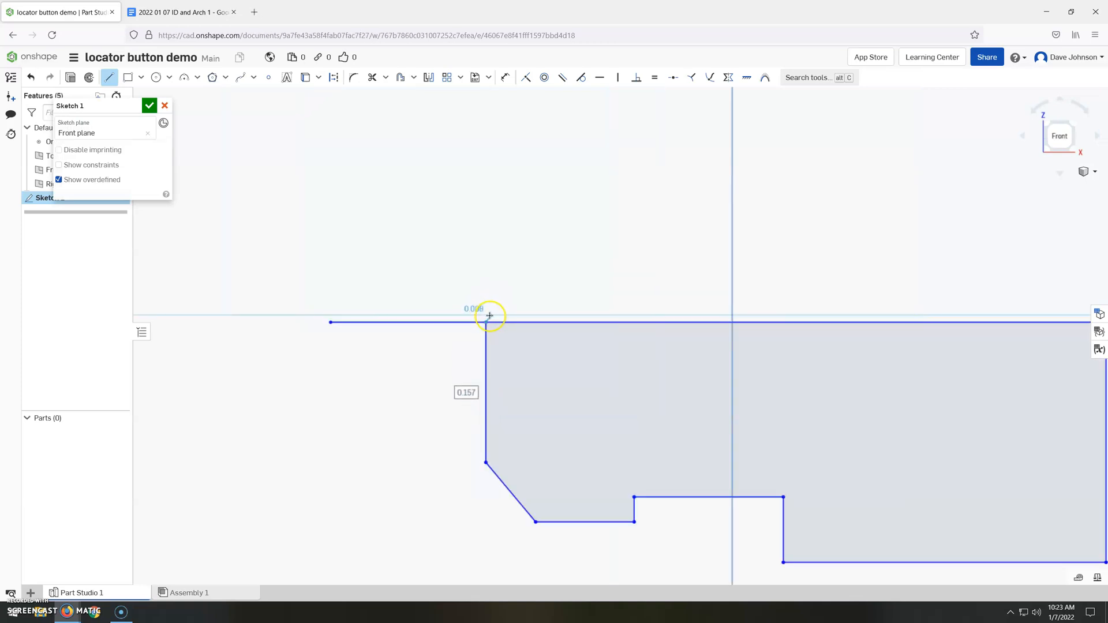
{"action": "key", "text": "Escape"}
Trim the piece of the horizontal axis line that overhangs the profile's chamfered end.
{"action": "scroll", "coordinate": [462, 338], "scroll_direction": "down", "scroll_amount": 5}
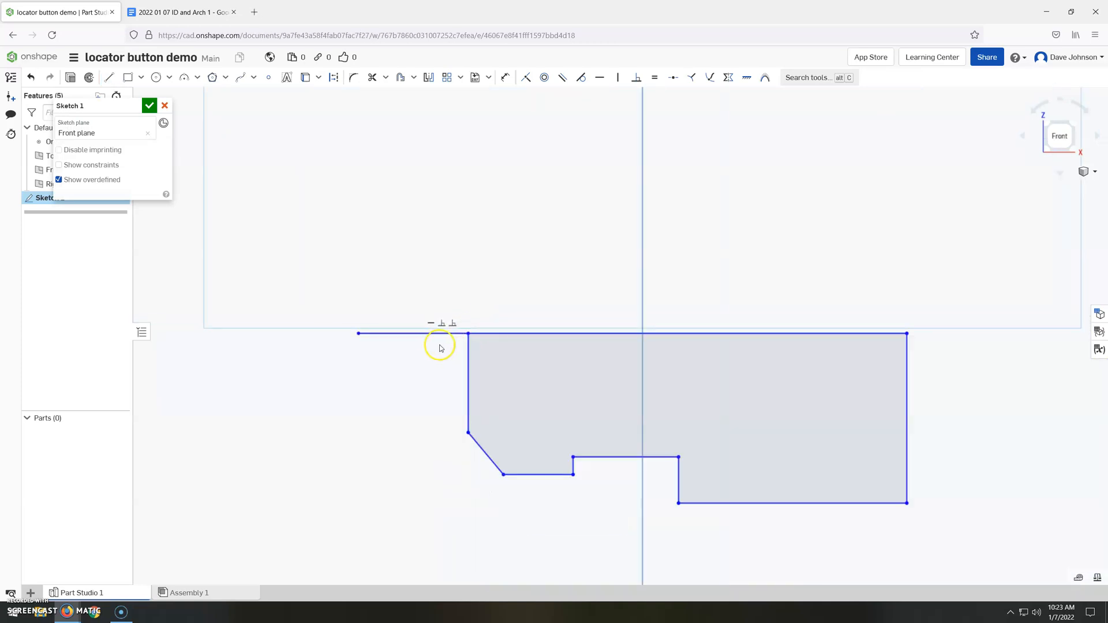
{"action": "scroll", "coordinate": [430, 341], "scroll_direction": "down", "scroll_amount": 2}
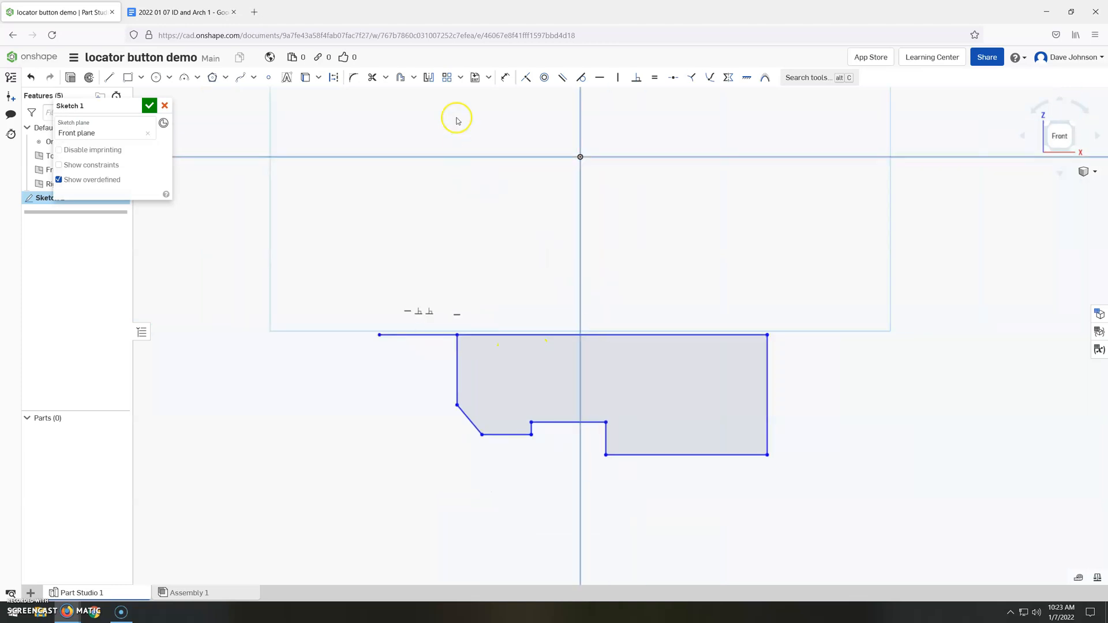
{"action": "left_click", "coordinate": [370, 78]}
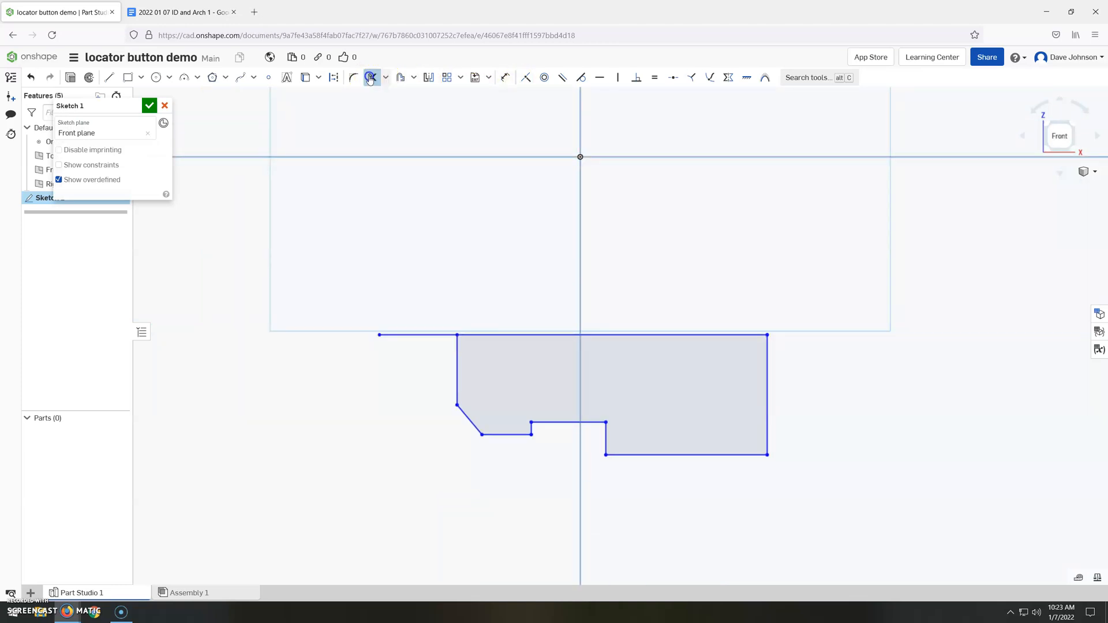
{"action": "key", "text": "Escape"}
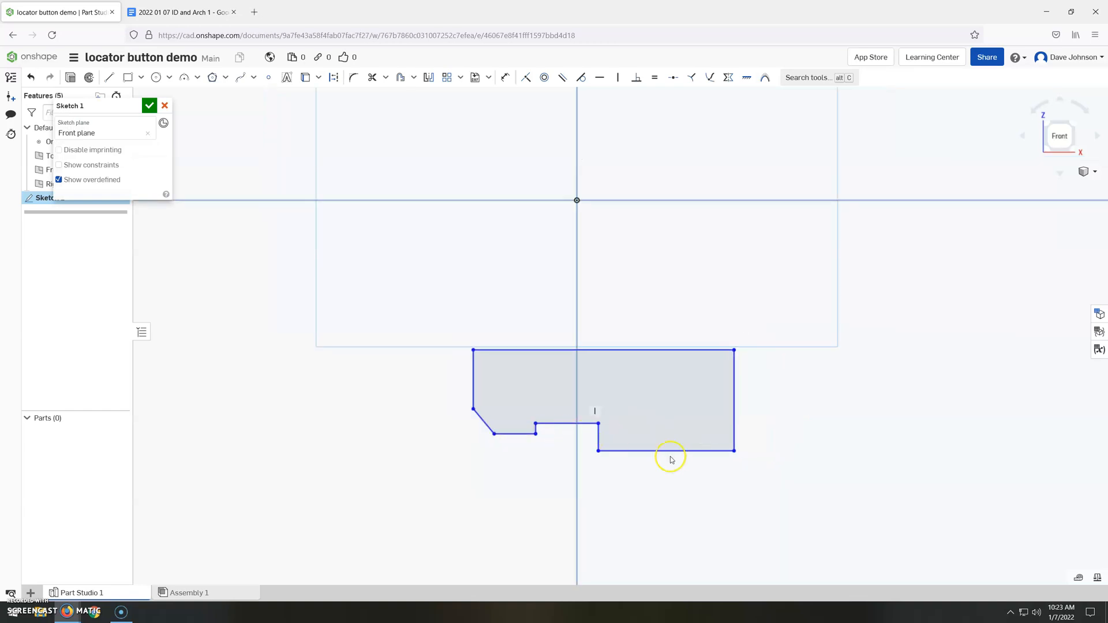
Dimension the profile's overall length between its two vertical end edges as 0.875 in.
{"action": "scroll", "coordinate": [681, 455], "scroll_direction": "up", "scroll_amount": 2}
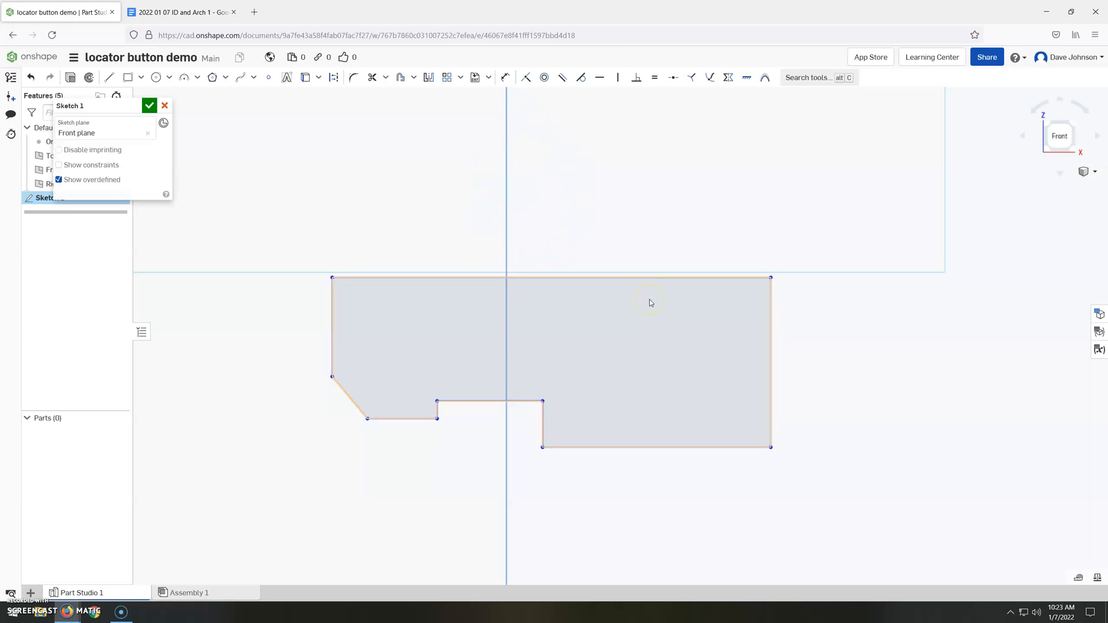
{"action": "key", "text": "o"}
{"action": "left_click", "coordinate": [771, 315]}
{"action": "left_click", "coordinate": [335, 328]}
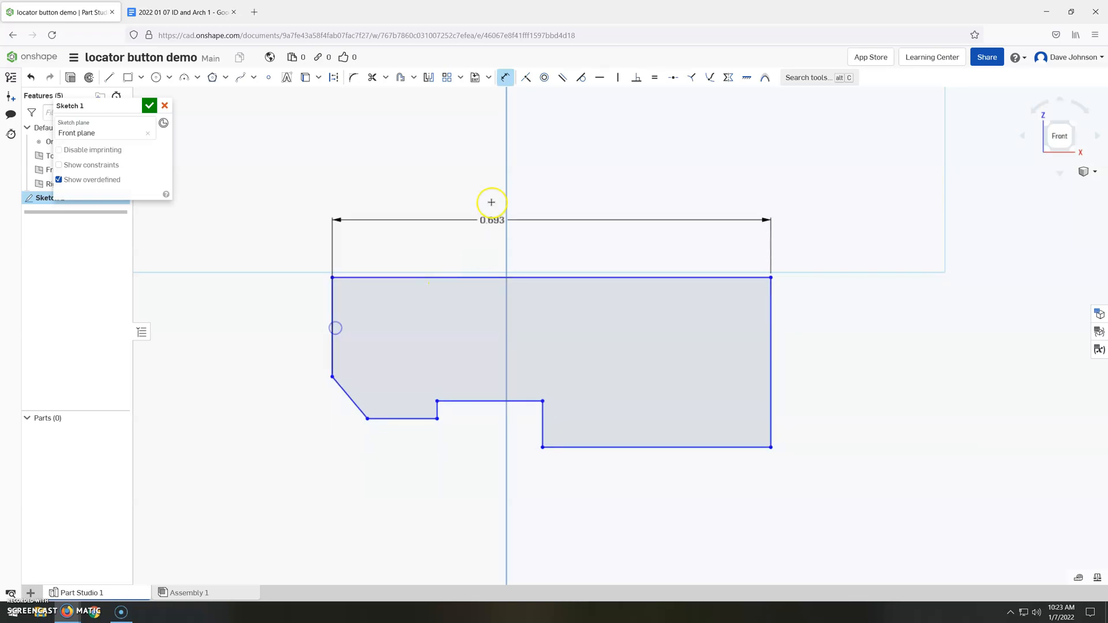
{"action": "left_click", "coordinate": [492, 194]}
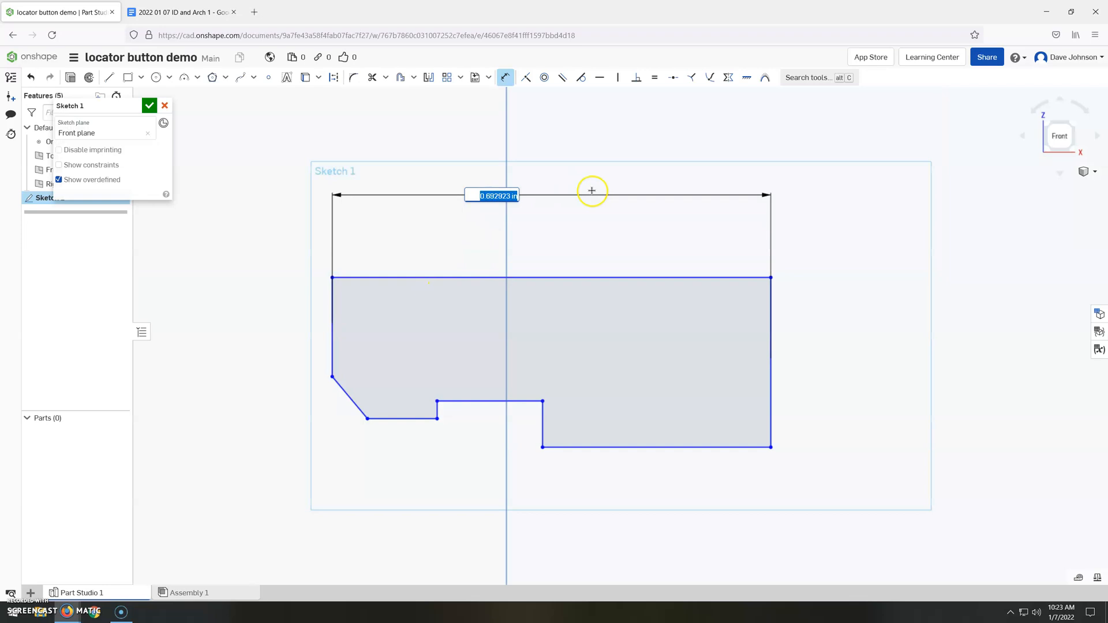
{"action": "key", "text": "Return"}
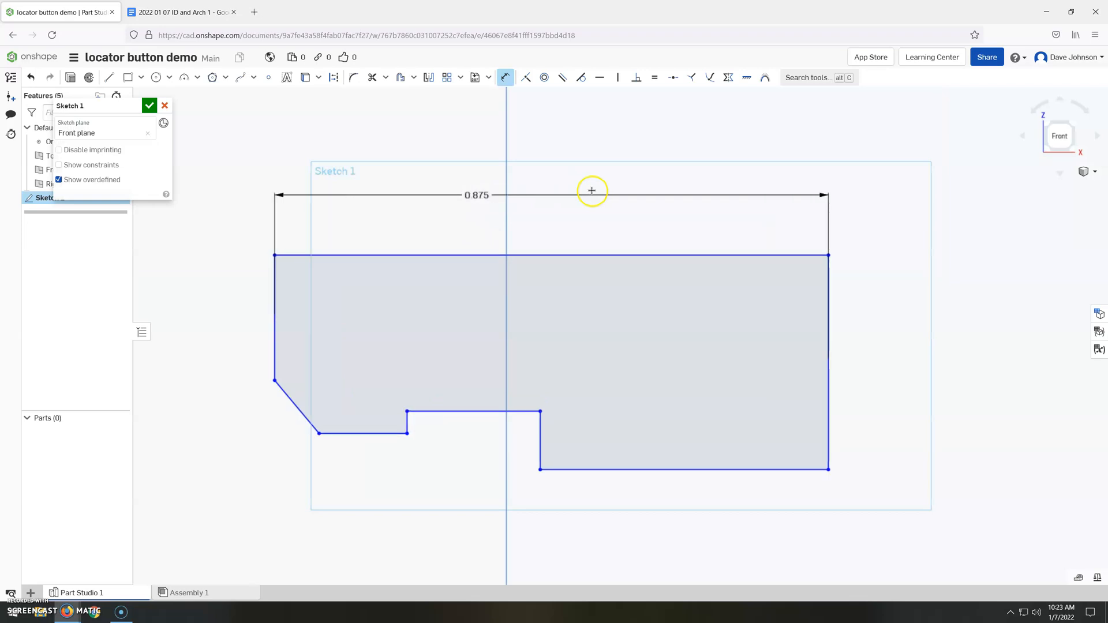
Check the Google Docs drawing, return to Onshape and dimension the large section's radius from the axis line as 0.25 in.
{"action": "left_click", "coordinate": [179, 12]}
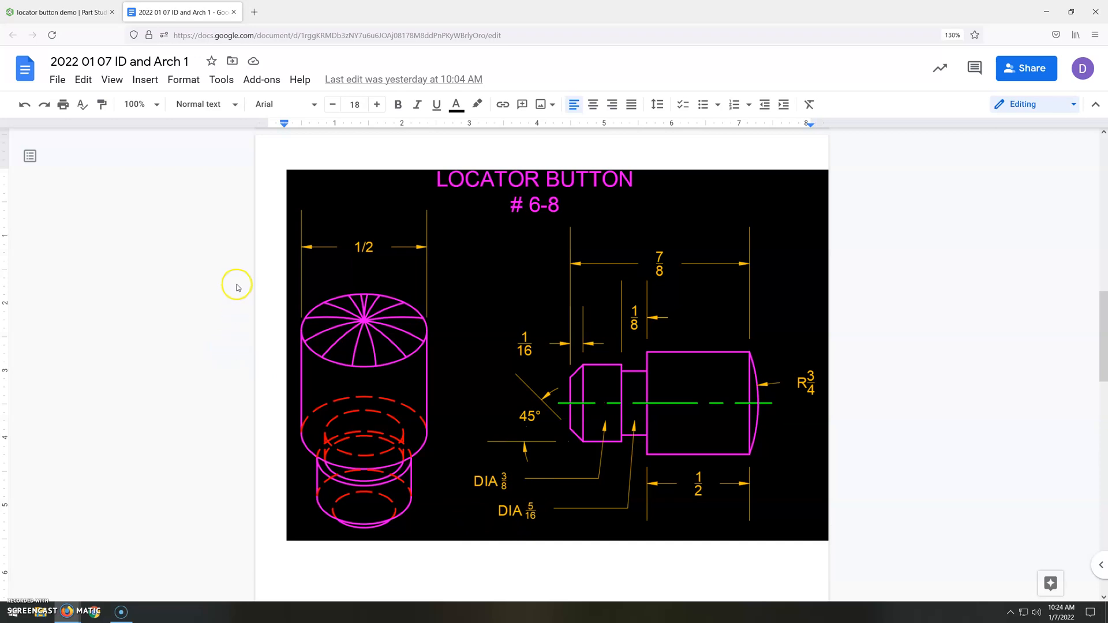
{"action": "left_click", "coordinate": [68, 8]}
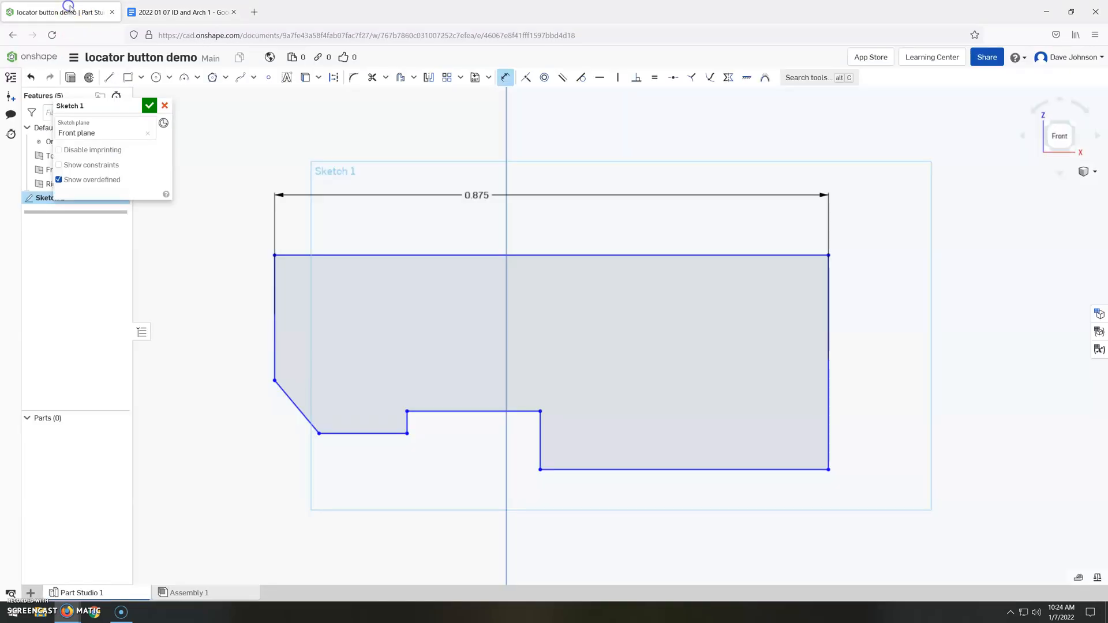
{"action": "left_click", "coordinate": [705, 470]}
{"action": "left_click", "coordinate": [688, 253]}
{"action": "left_click", "coordinate": [714, 322]}
{"action": "type", "text": ".25"}
{"action": "key", "text": "Return"}
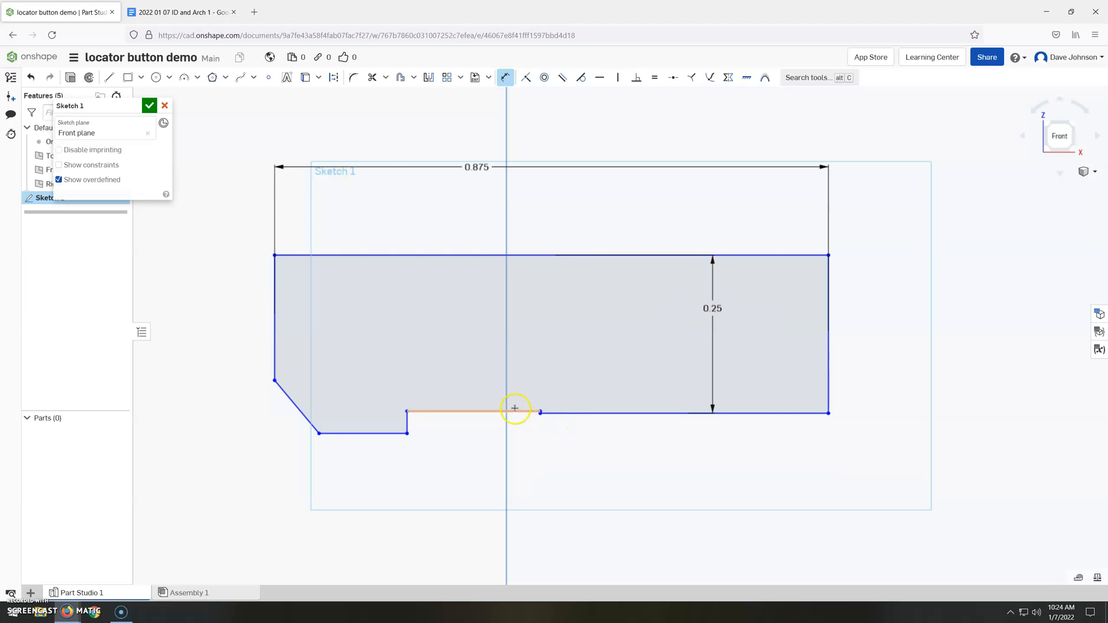
Dimension the distance from the axis line to the groove's horizontal edge as 5/32 in.
{"action": "left_click", "coordinate": [515, 409]}
{"action": "left_click", "coordinate": [485, 254]}
{"action": "left_click", "coordinate": [481, 301]}
{"action": "type", "text": "5/32"}
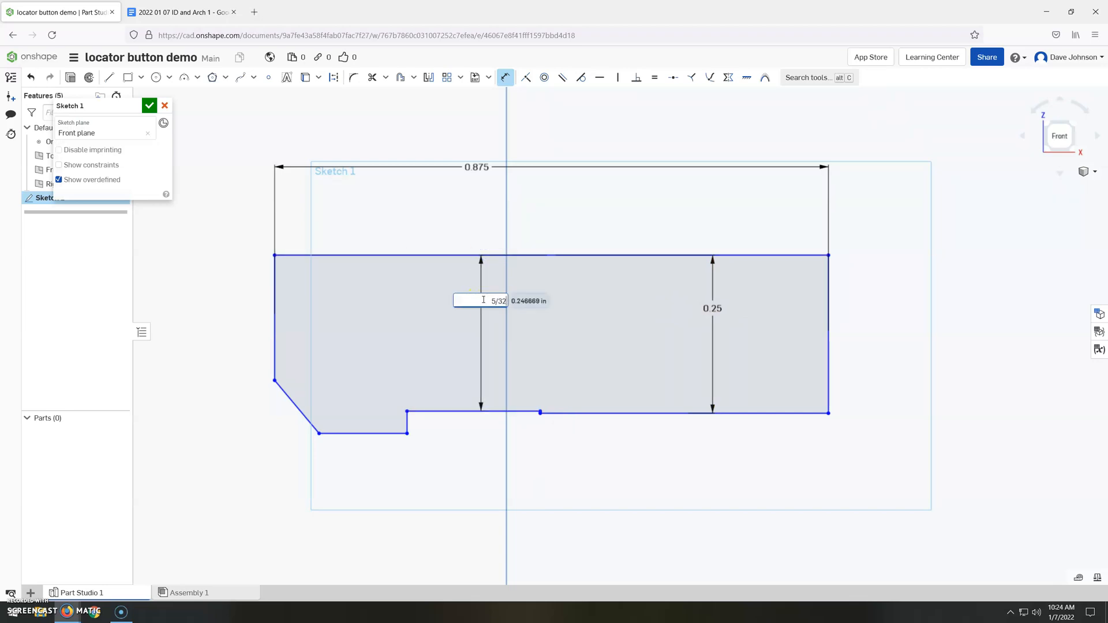
{"action": "key", "text": "Return"}
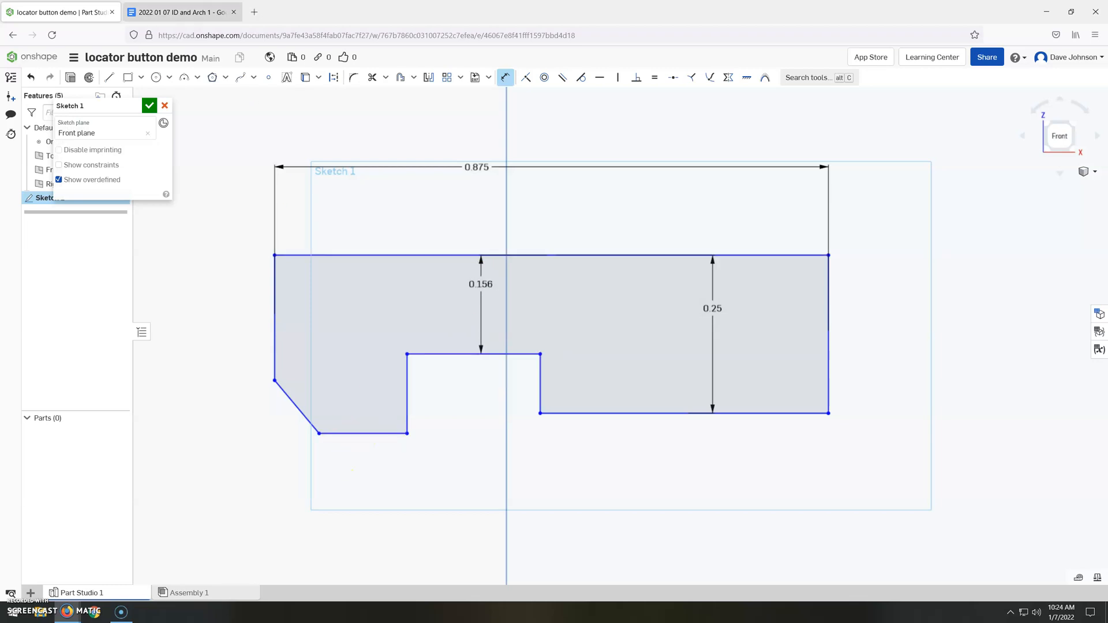
Check the 3/8 diameter in the Google Docs drawing and, back in Onshape, dimension the chamfered section's radius as 3/16 in.
{"action": "left_click", "coordinate": [132, 15]}
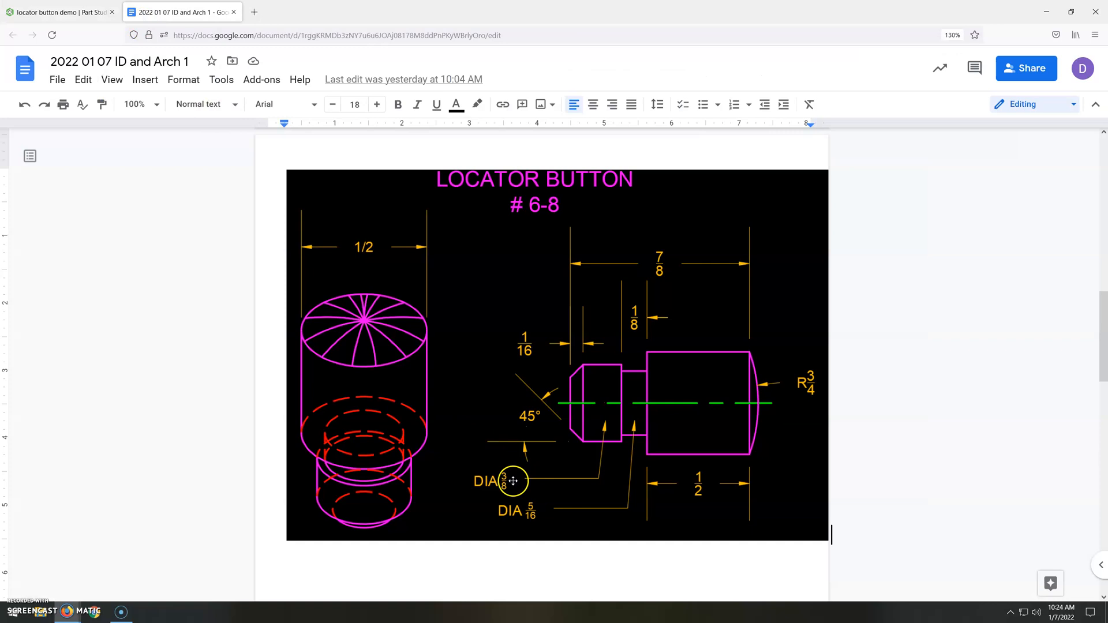
{"action": "left_click", "coordinate": [87, 15]}
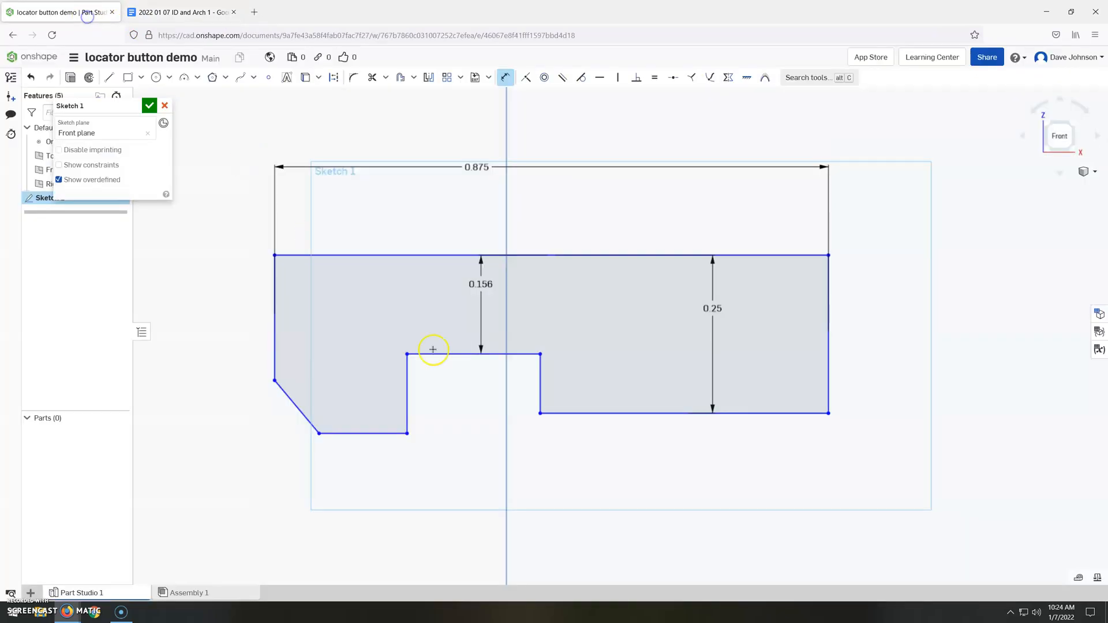
{"action": "left_click", "coordinate": [352, 436]}
{"action": "left_click", "coordinate": [354, 255]}
{"action": "left_click", "coordinate": [363, 302]}
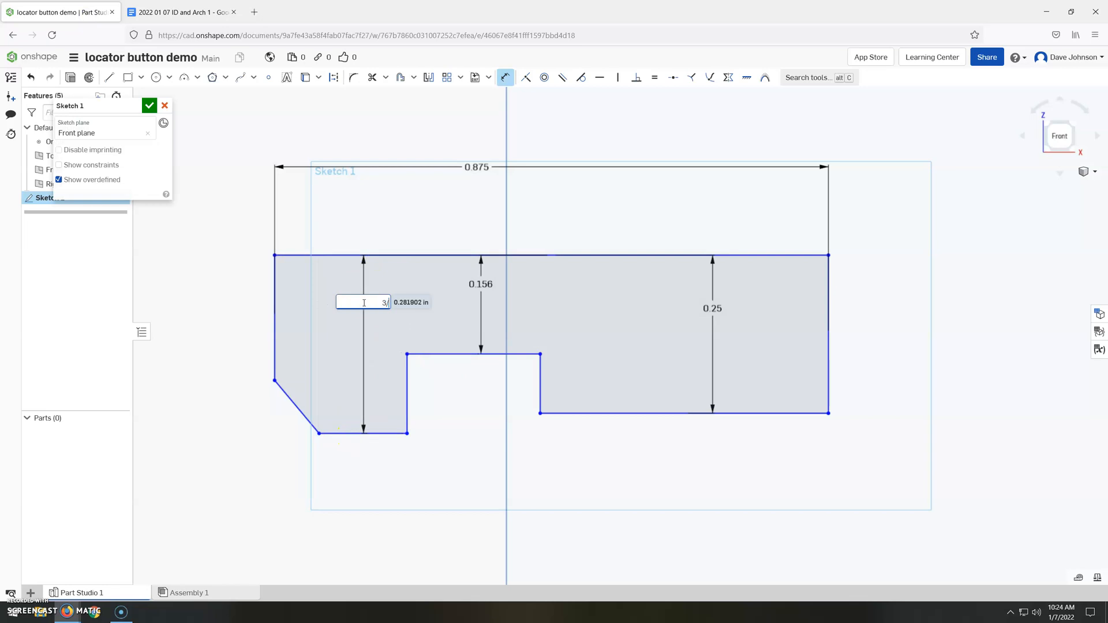
{"action": "type", "text": "3/16"}
{"action": "key", "text": "Return"}
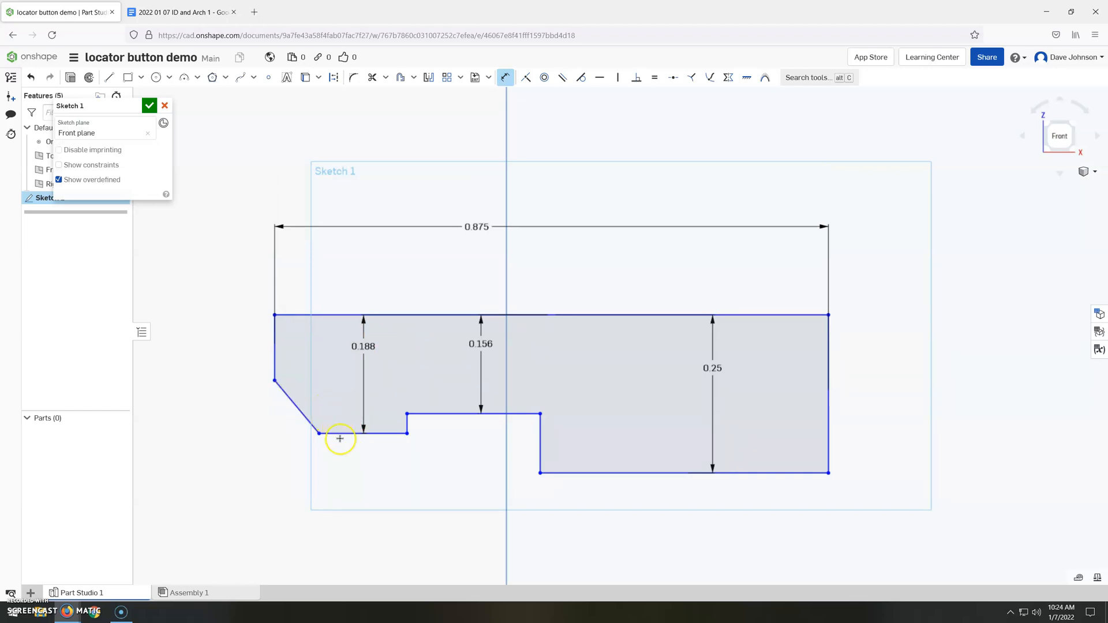
Check the chamfer in the Google Docs drawing and, back in Onshape, dimension the angle between the chamfer and the adjacent horizontal edge as 135°.
{"action": "left_click", "coordinate": [153, 19]}
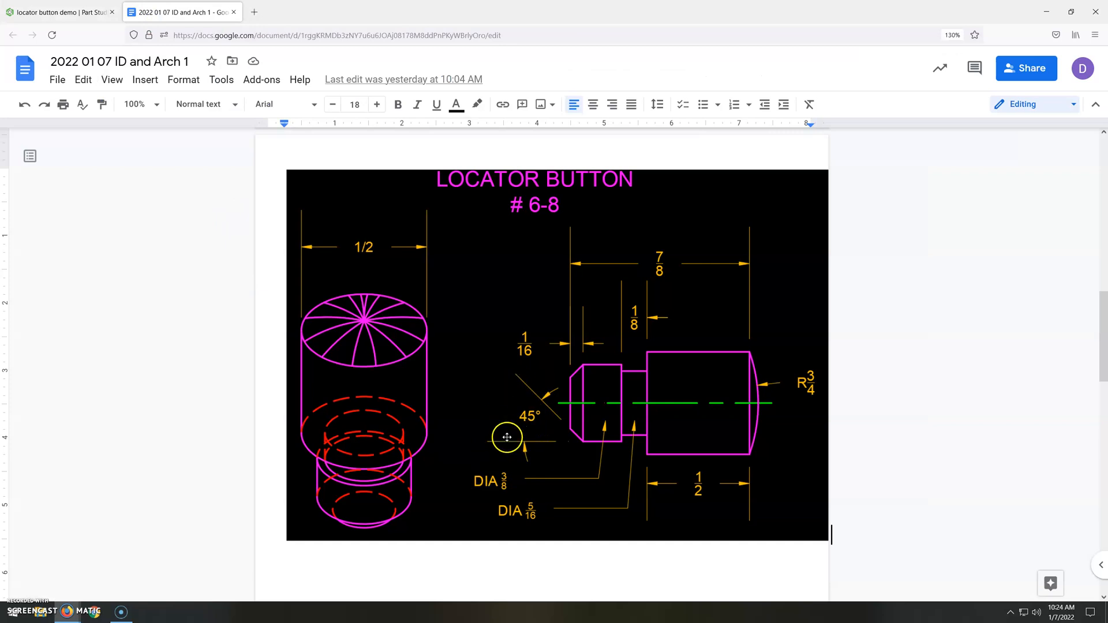
{"action": "scroll", "coordinate": [576, 450], "scroll_direction": "up", "scroll_amount": 2}
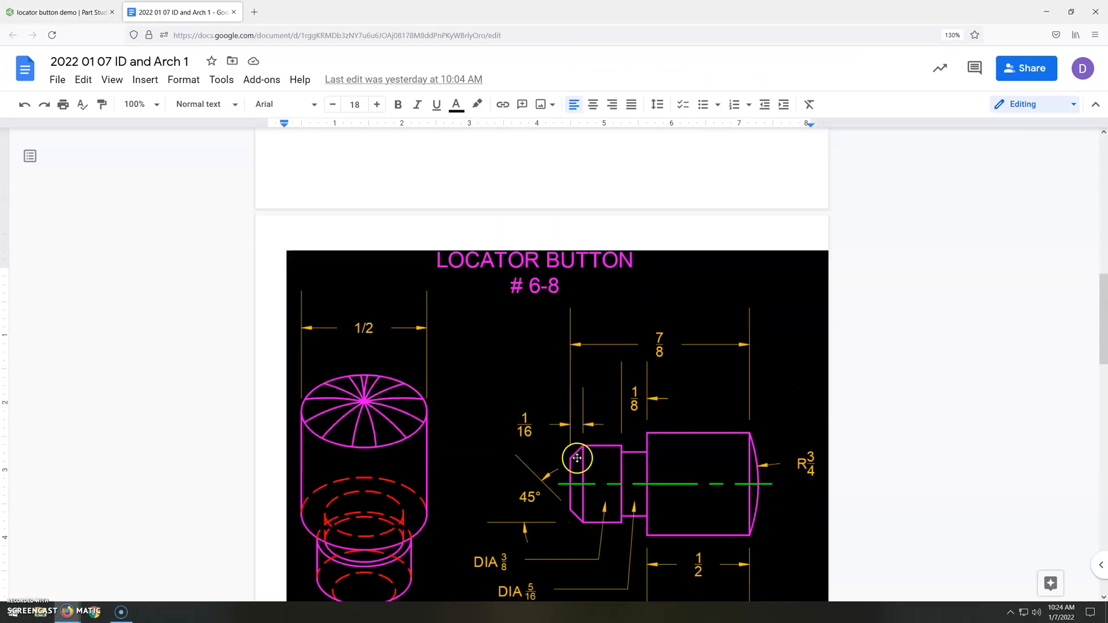
{"action": "scroll", "coordinate": [577, 459], "scroll_direction": "down", "scroll_amount": 4}
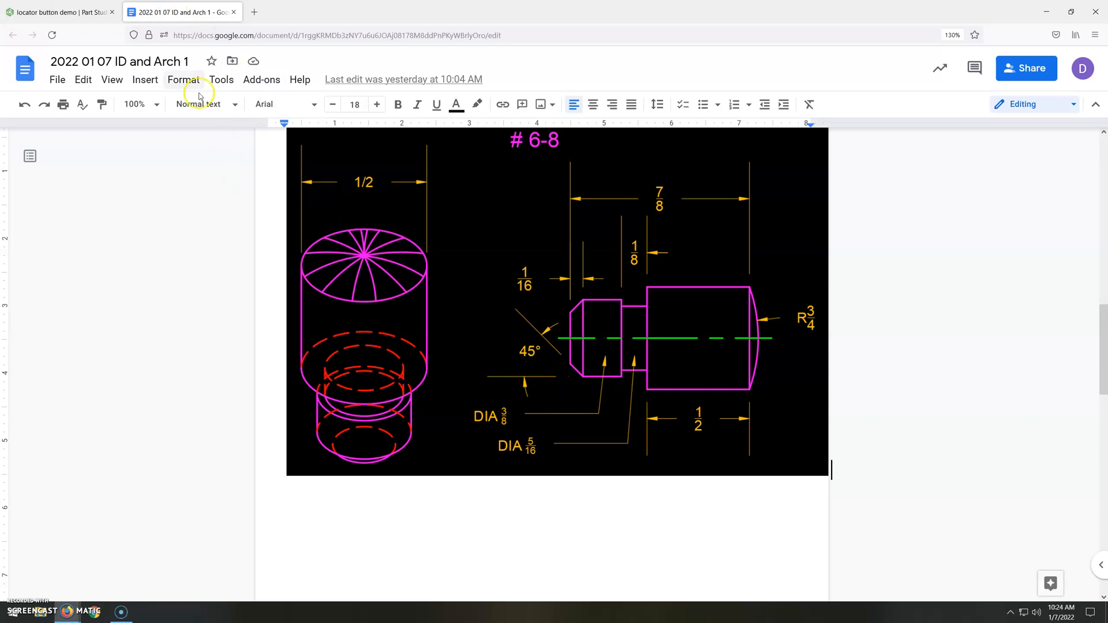
{"action": "left_click", "coordinate": [86, 11]}
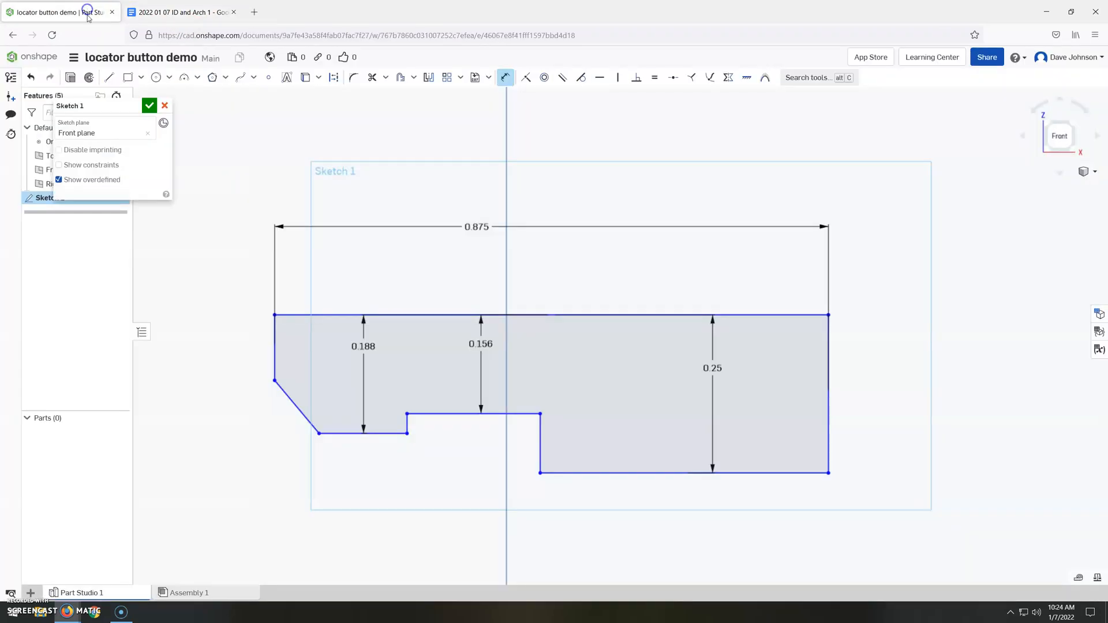
{"action": "left_click", "coordinate": [299, 405]}
{"action": "left_click", "coordinate": [337, 431]}
{"action": "left_click", "coordinate": [336, 395]}
{"action": "type", "text": "13"}
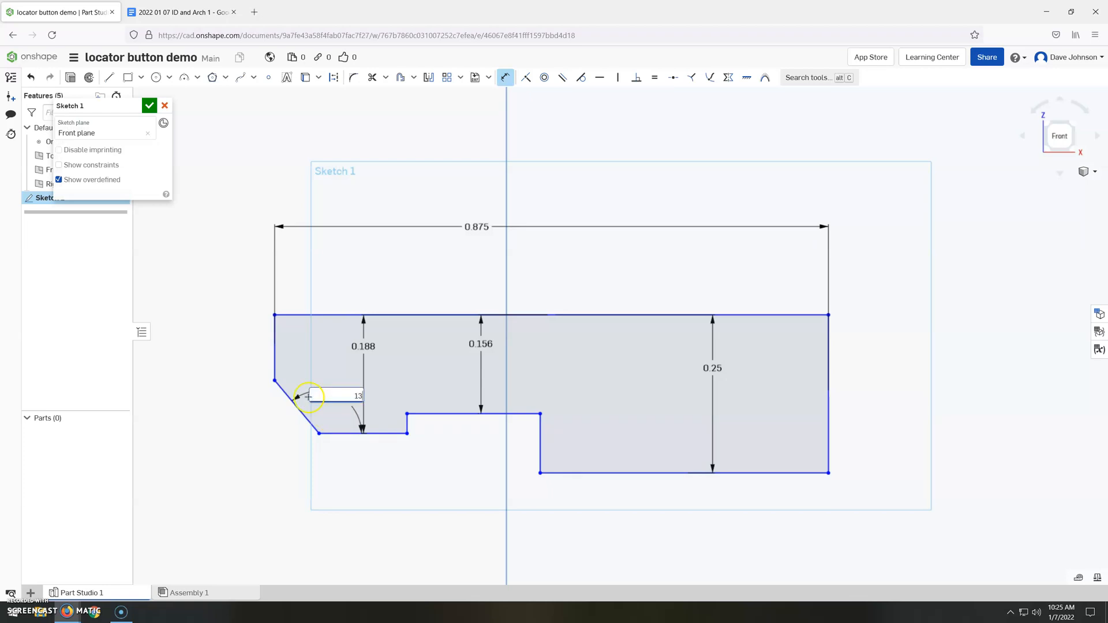
{"action": "type", "text": "5"}
{"action": "key", "text": "Return"}
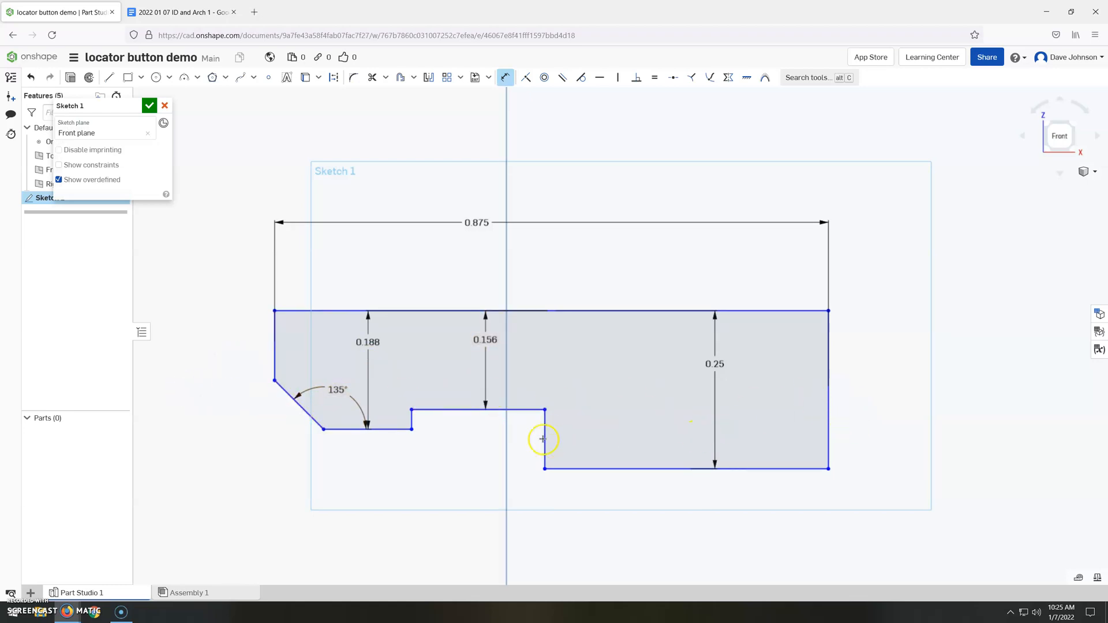
Check the large section's length in the Google Docs drawing, return to Onshape and dimension its lower horizontal edge as 0.5 in.
{"action": "left_click", "coordinate": [179, 12]}
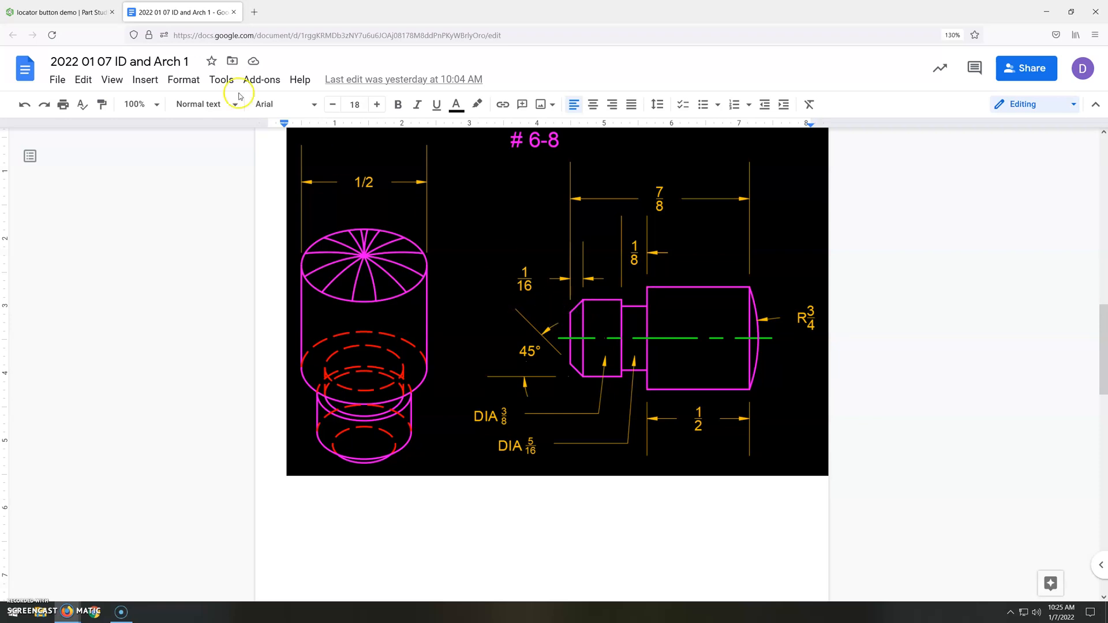
{"action": "left_click", "coordinate": [63, 12]}
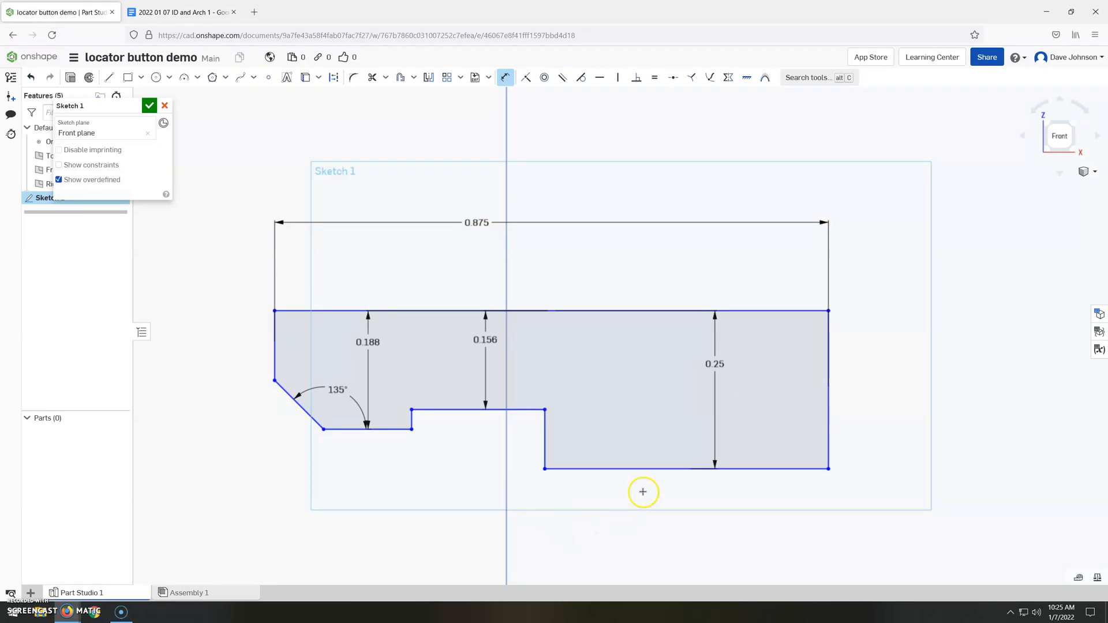
{"action": "left_click", "coordinate": [648, 468]}
{"action": "left_click", "coordinate": [667, 492]}
{"action": "type", "text": ".5"}
{"action": "key", "text": "Return"}
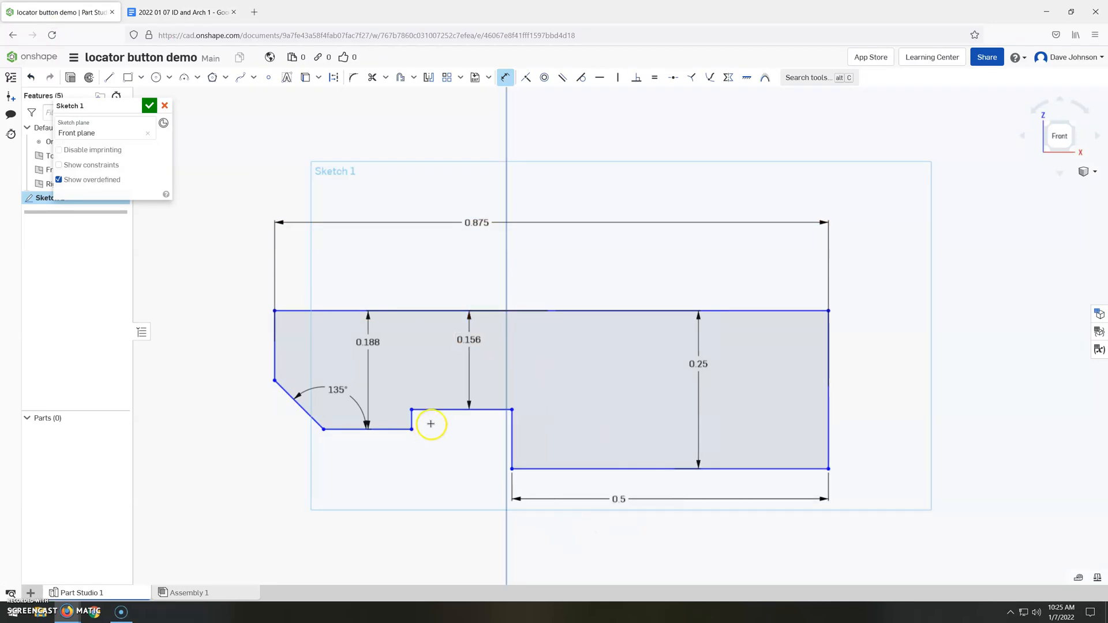
Dimension the width of the groove's horizontal edge as 0.125 in.
{"action": "left_click", "coordinate": [445, 410]}
{"action": "left_click", "coordinate": [442, 456]}
{"action": "type", "text": ".125"}
{"action": "key", "text": "Return"}
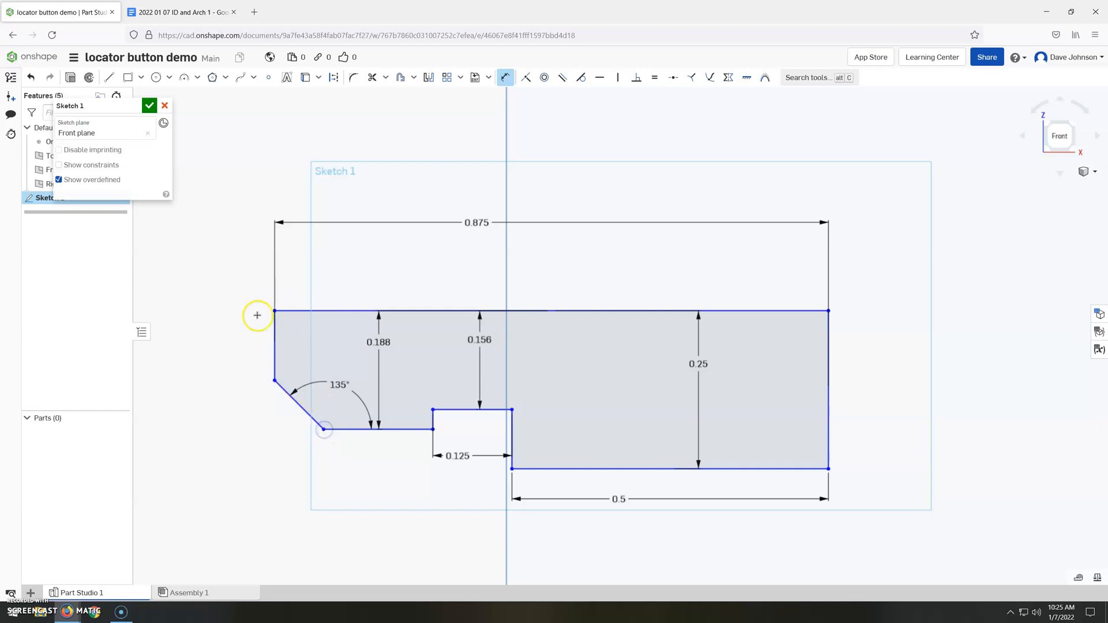
Dimension the chamfer's horizontal length from its lower corner to the small end's vertical edge as 1/16 in.
{"action": "left_click", "coordinate": [275, 349]}
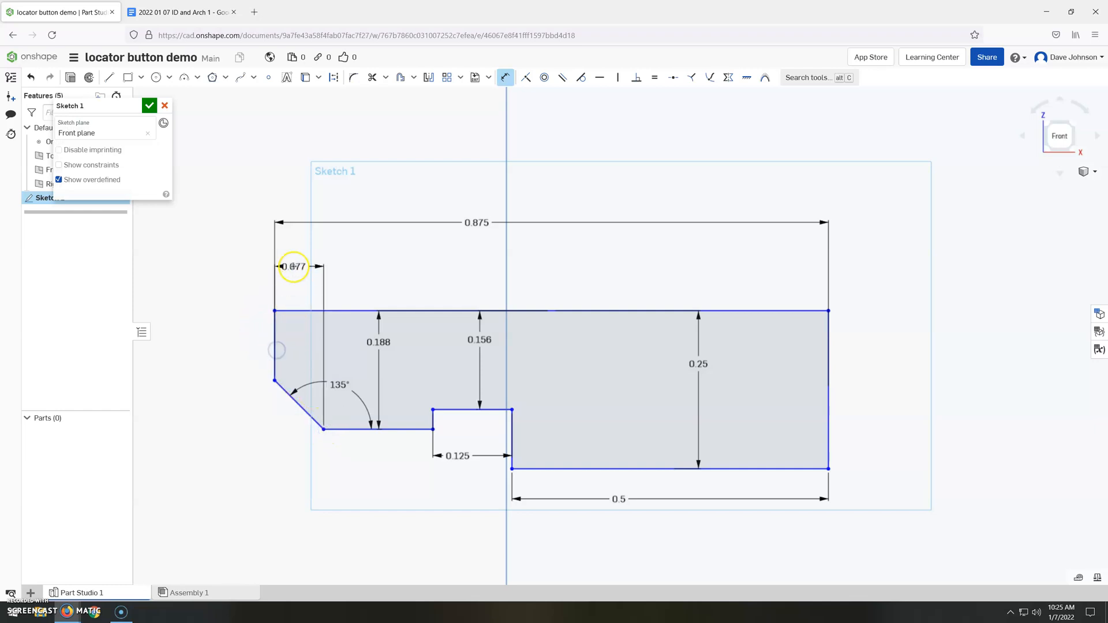
{"action": "left_click", "coordinate": [295, 267]}
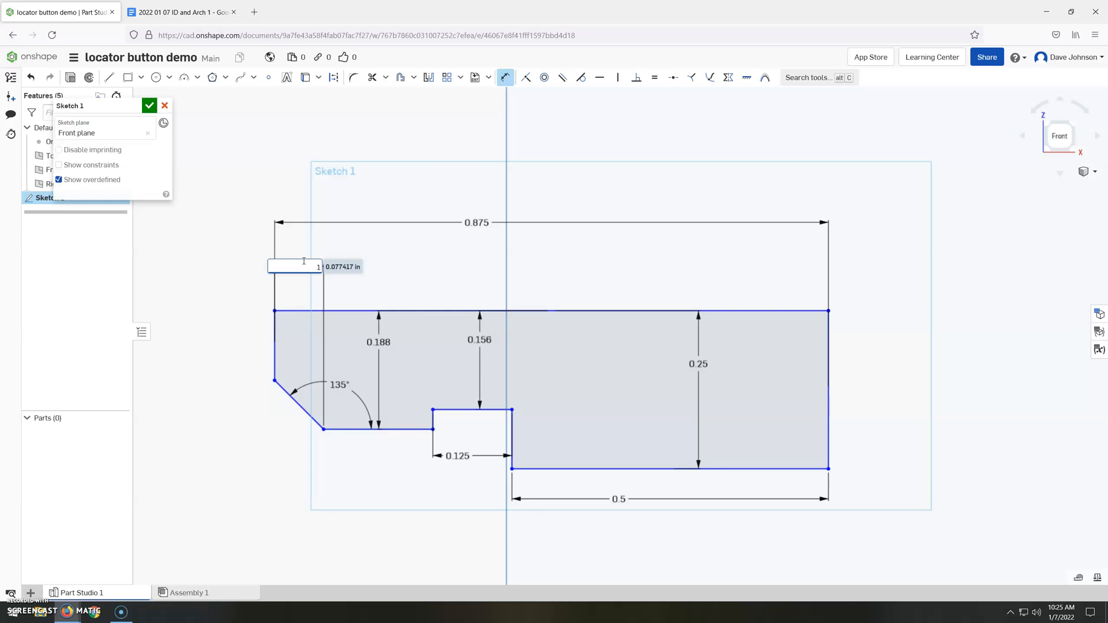
{"action": "key", "text": "Return"}
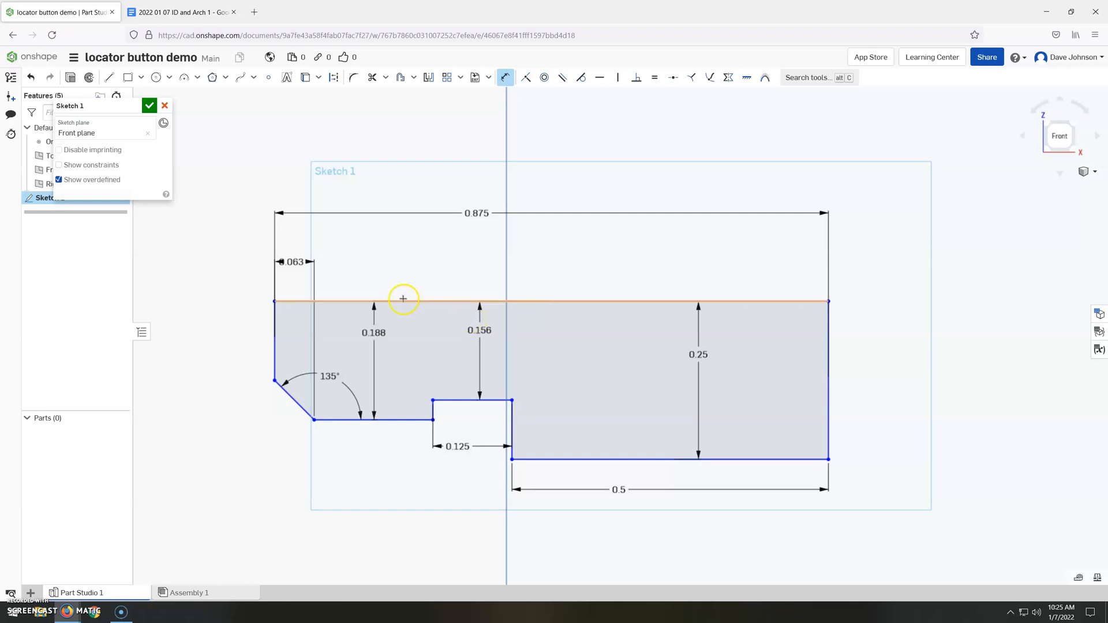
Make the profile's long axis edge coincident with the origin and finish the sketch.
{"action": "scroll", "coordinate": [535, 272], "scroll_direction": "down", "scroll_amount": 3}
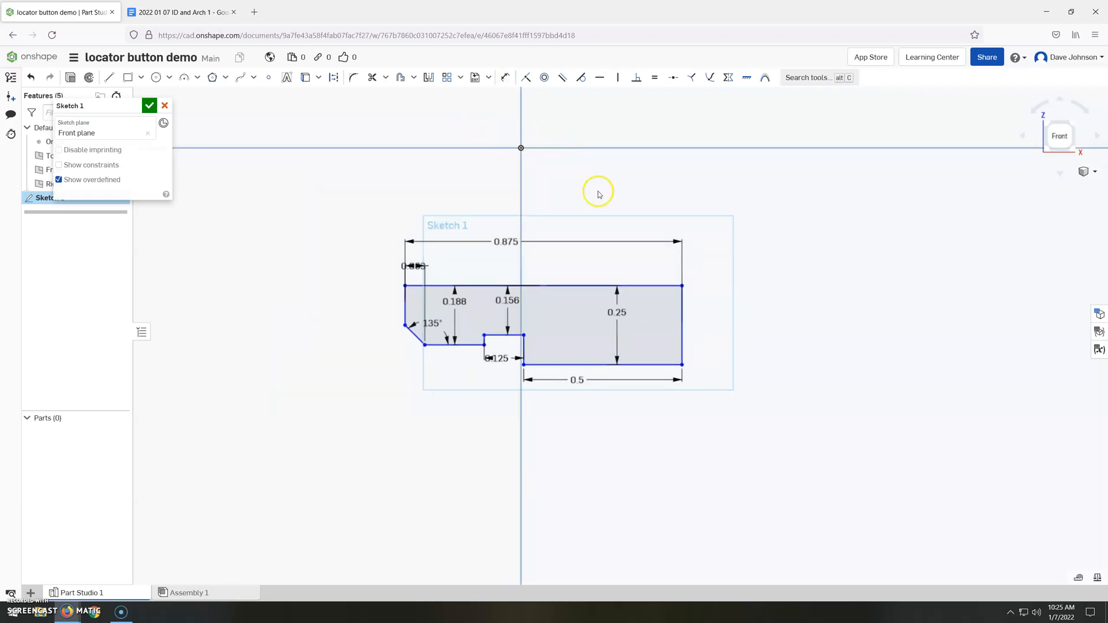
{"action": "left_click_drag", "start_coordinate": [765, 223], "coordinate": [343, 443]}
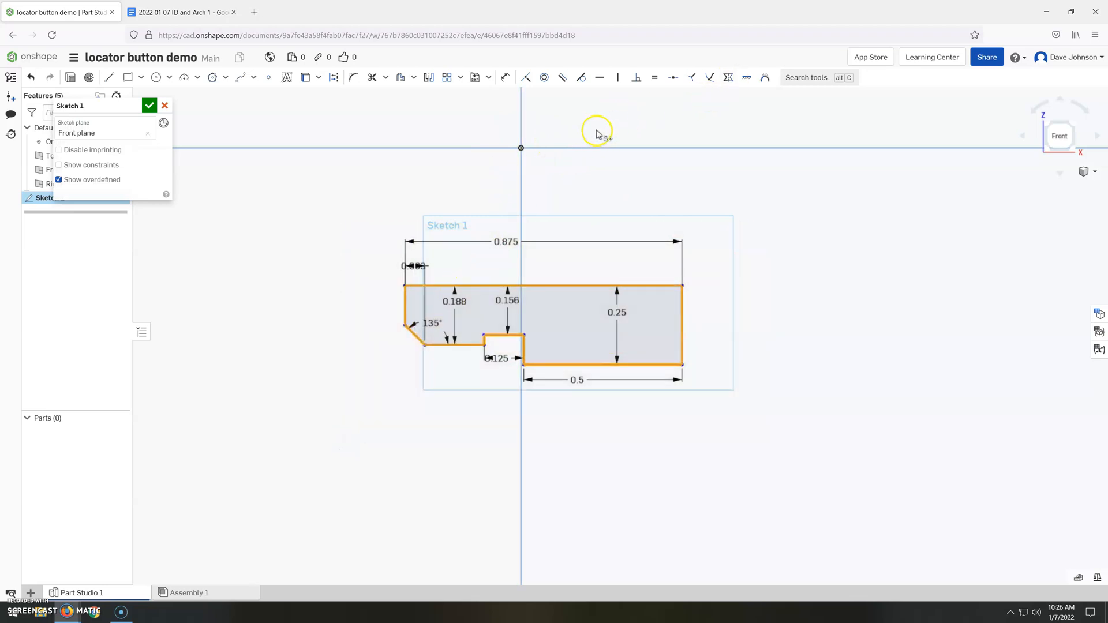
{"action": "left_click", "coordinate": [587, 186]}
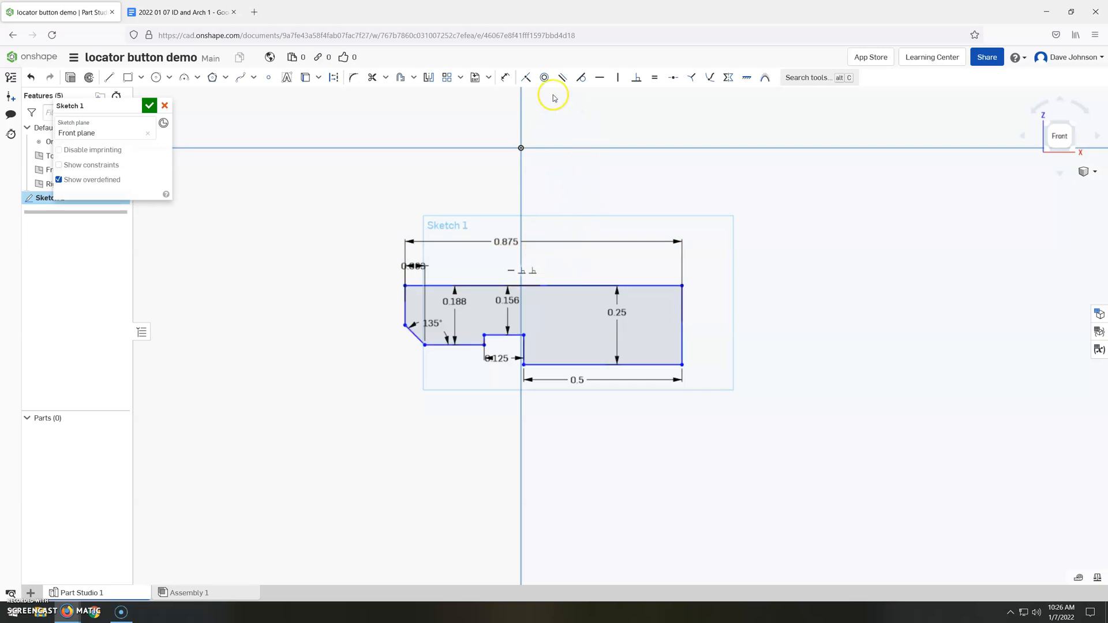
{"action": "left_click", "coordinate": [526, 81]}
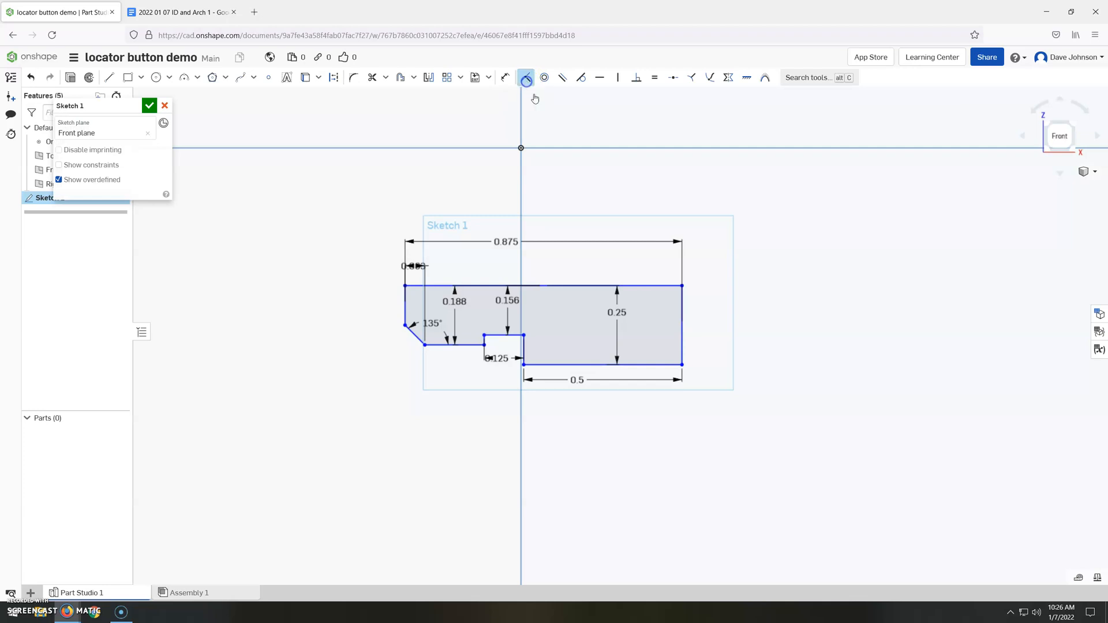
{"action": "left_click", "coordinate": [546, 283]}
{"action": "left_click", "coordinate": [522, 149]}
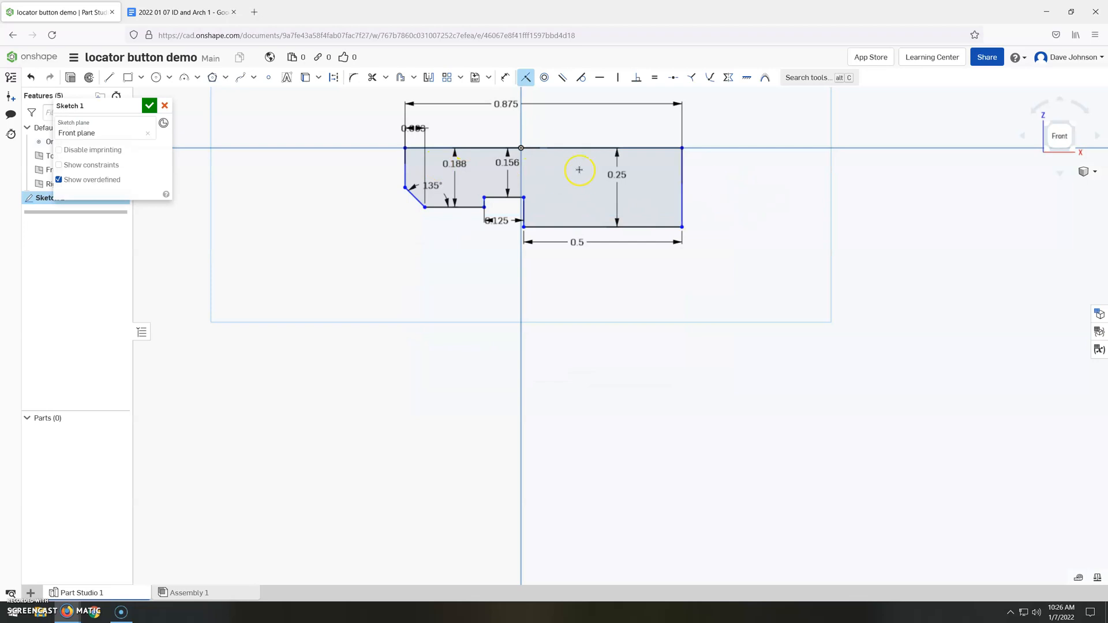
{"action": "scroll", "coordinate": [551, 332], "scroll_direction": "down", "scroll_amount": 1}
{"action": "scroll", "coordinate": [535, 209], "scroll_direction": "up", "scroll_amount": 3}
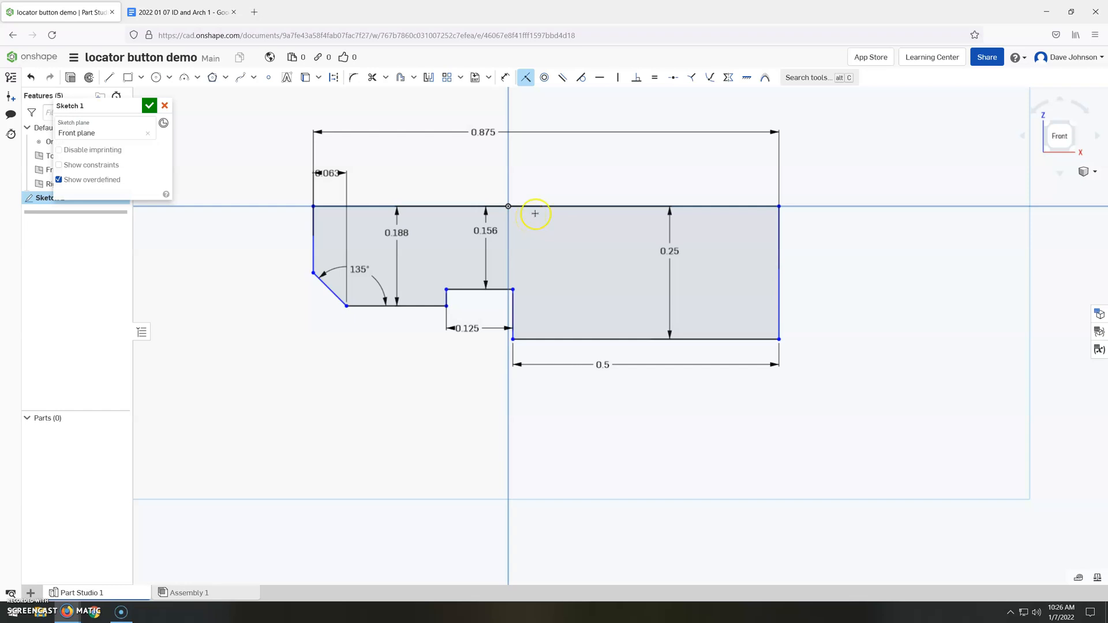
{"action": "left_click", "coordinate": [148, 106]}
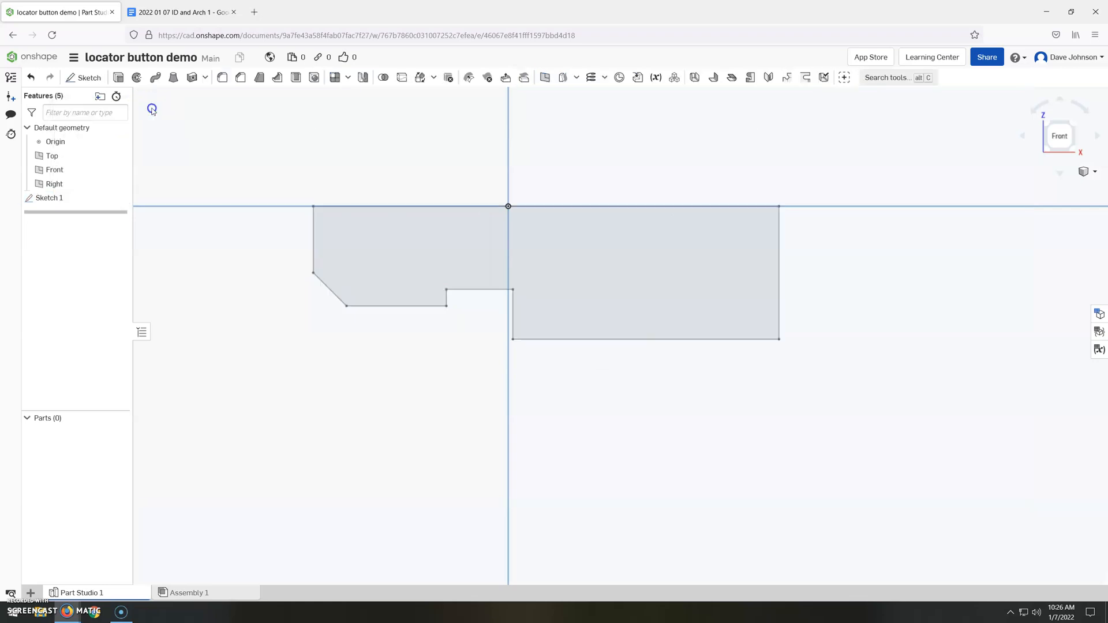
Revolve the profile region as a new solid, fully around its long axis edge.
{"action": "right_click_drag", "start_coordinate": [646, 310], "coordinate": [655, 181]}
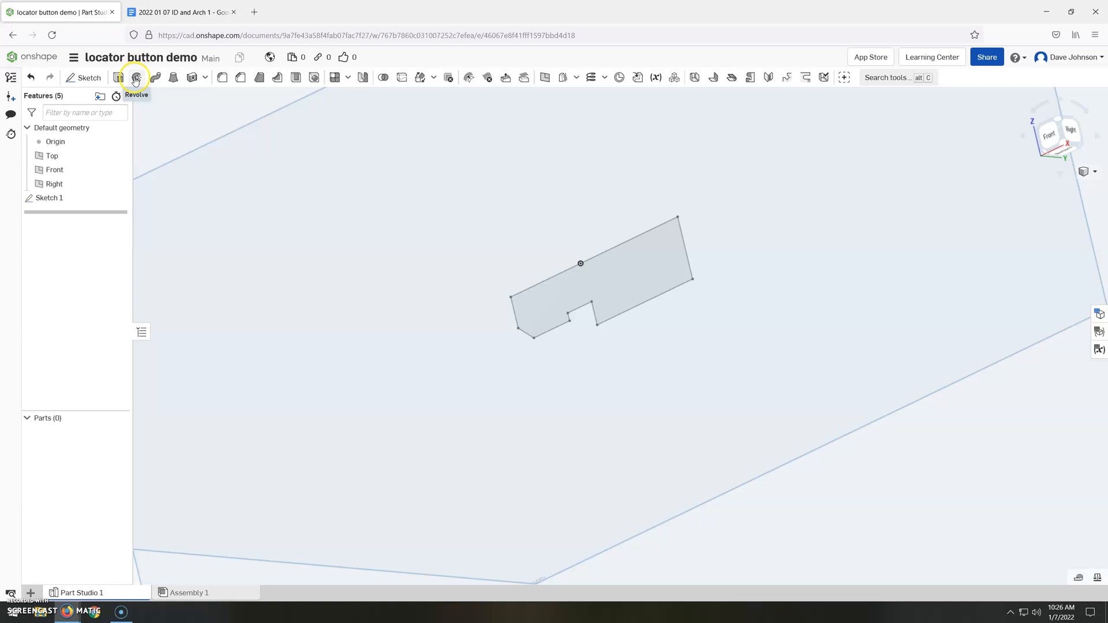
{"action": "left_click", "coordinate": [137, 78]}
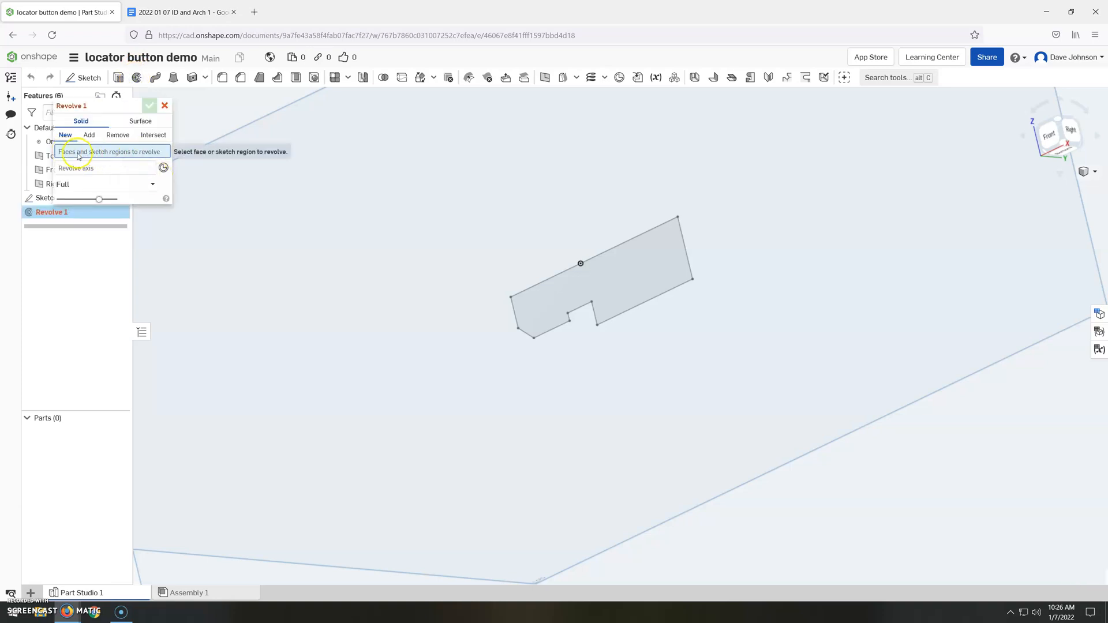
{"action": "left_click", "coordinate": [633, 273]}
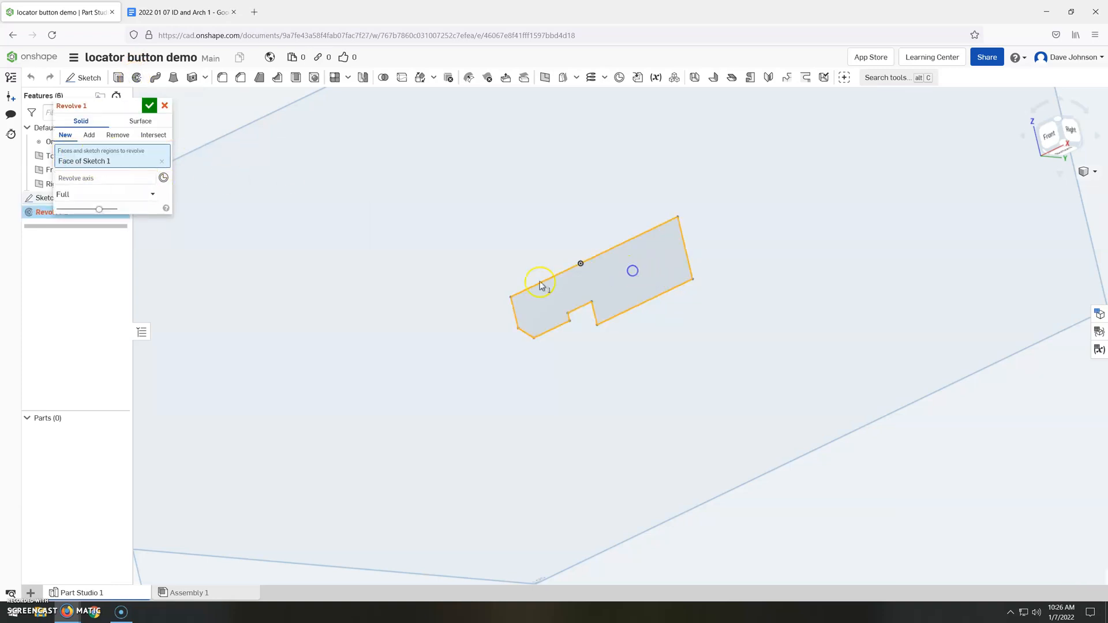
{"action": "left_click", "coordinate": [66, 180]}
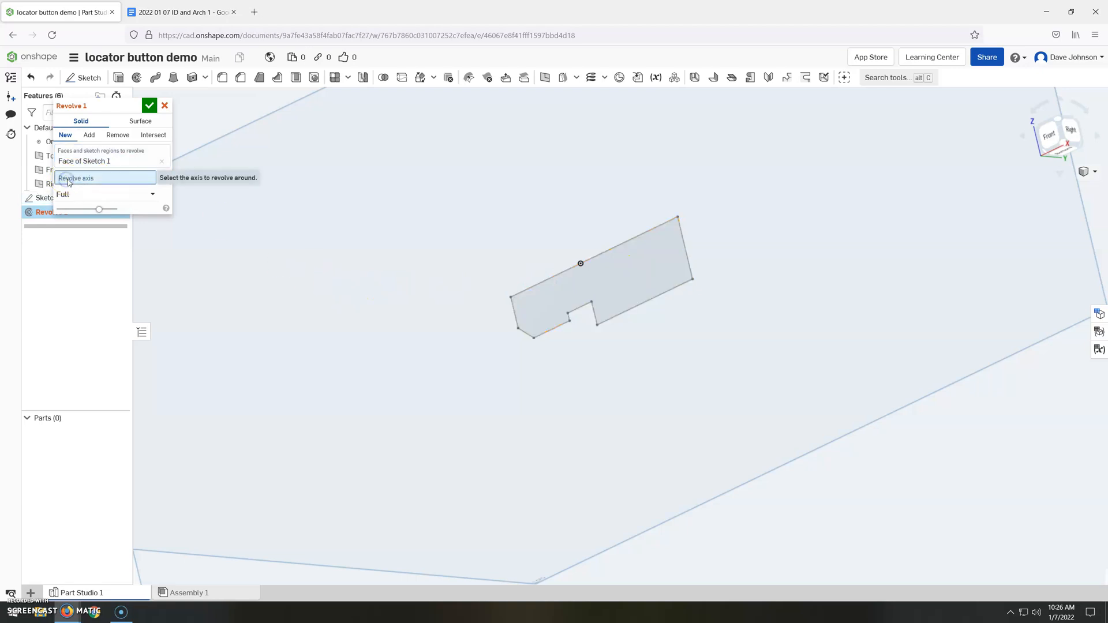
{"action": "left_click", "coordinate": [542, 282]}
{"action": "mouse_move", "coordinate": [614, 223]}
{"action": "right_mouse_down"}
{"action": "mouse_move", "coordinate": [687, 208]}
{"action": "mouse_move", "coordinate": [640, 240]}
{"action": "right_mouse_up"}
{"action": "left_click", "coordinate": [148, 105]}
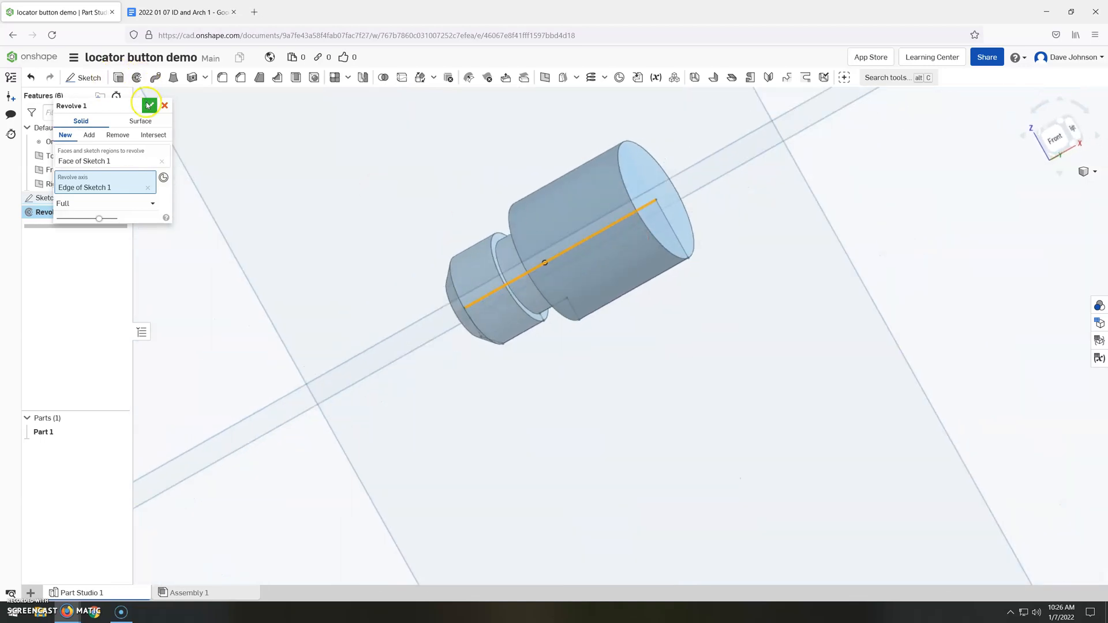
Start a new sketch on the Front plane and view the revolved part straight from the front.
{"action": "scroll", "coordinate": [842, 213], "scroll_direction": "down", "scroll_amount": 5}
{"action": "left_click", "coordinate": [1040, 147]}
{"action": "right_click_drag", "start_coordinate": [680, 233], "coordinate": [660, 259]}
{"action": "scroll", "coordinate": [658, 332], "scroll_direction": "up", "scroll_amount": 6}
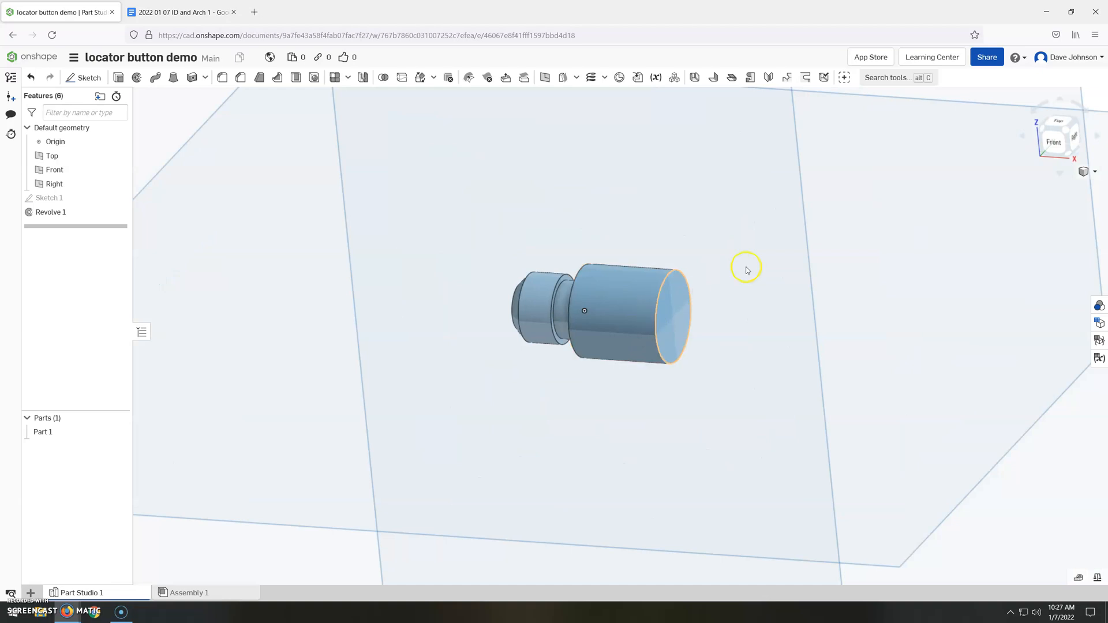
{"action": "key", "text": "f"}
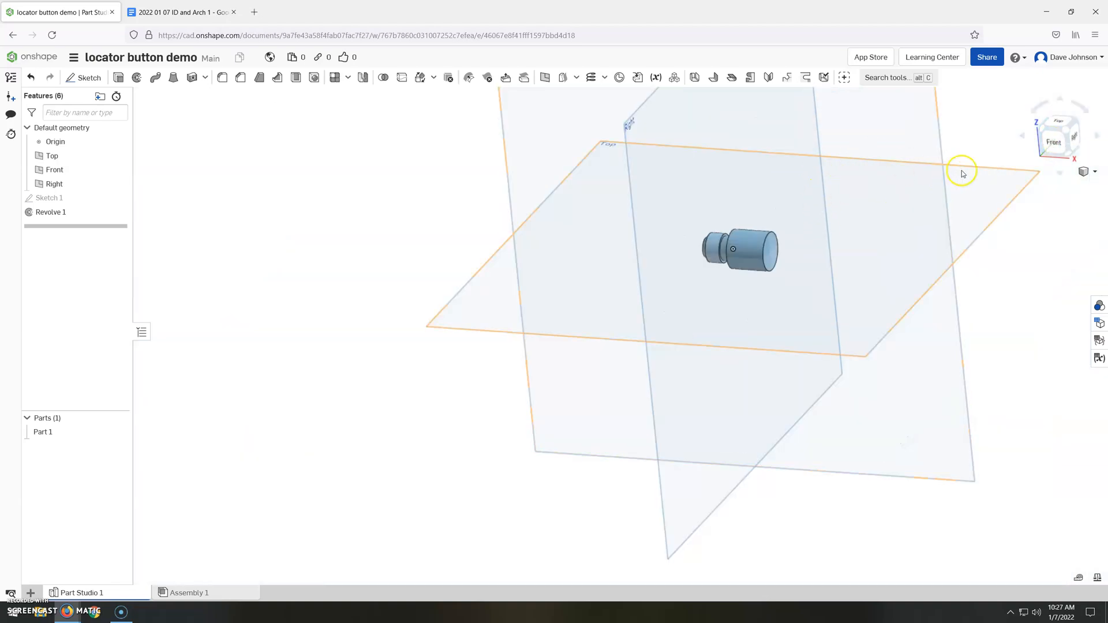
{"action": "scroll", "coordinate": [929, 186], "scroll_direction": "down", "scroll_amount": 3}
{"action": "middle_click_drag", "start_coordinate": [905, 167], "coordinate": [684, 306]}
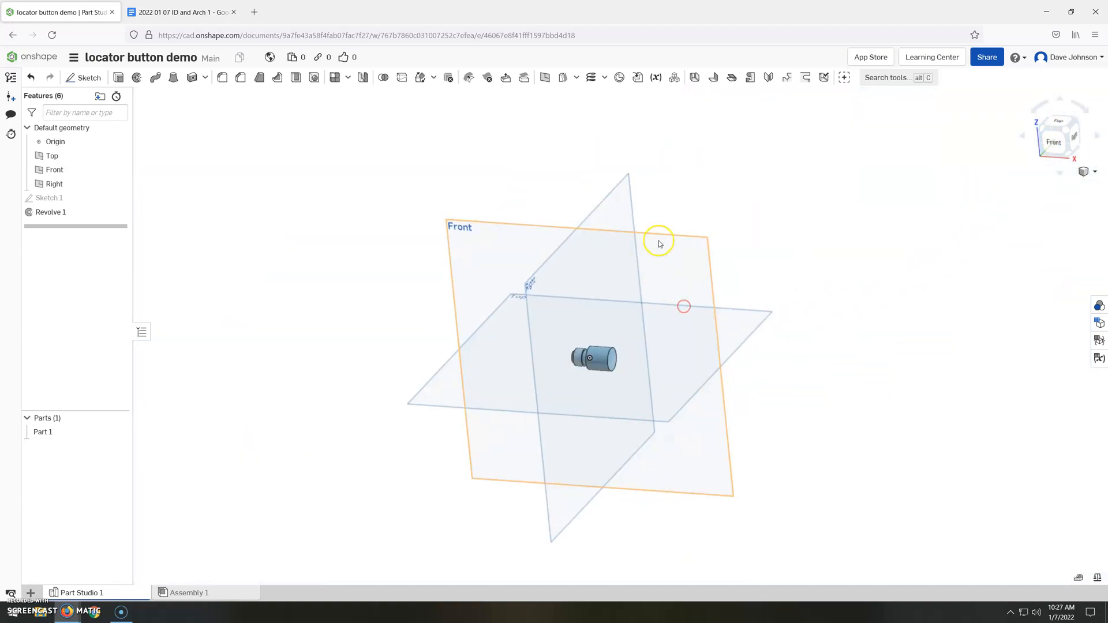
{"action": "left_click", "coordinate": [670, 236]}
{"action": "right_click", "coordinate": [706, 239]}
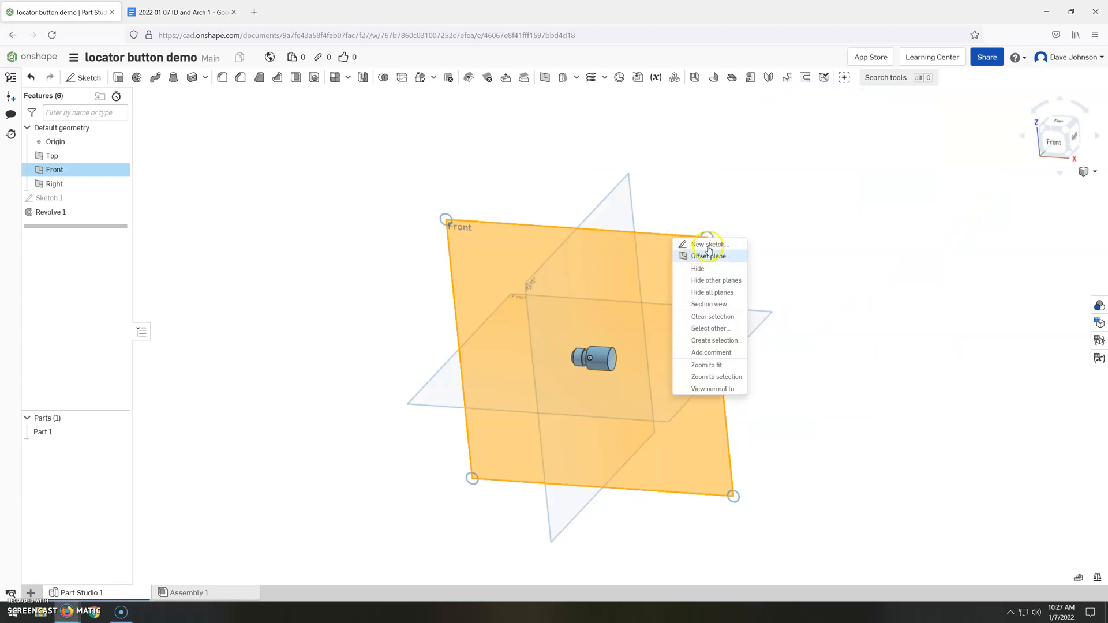
{"action": "left_click", "coordinate": [706, 244]}
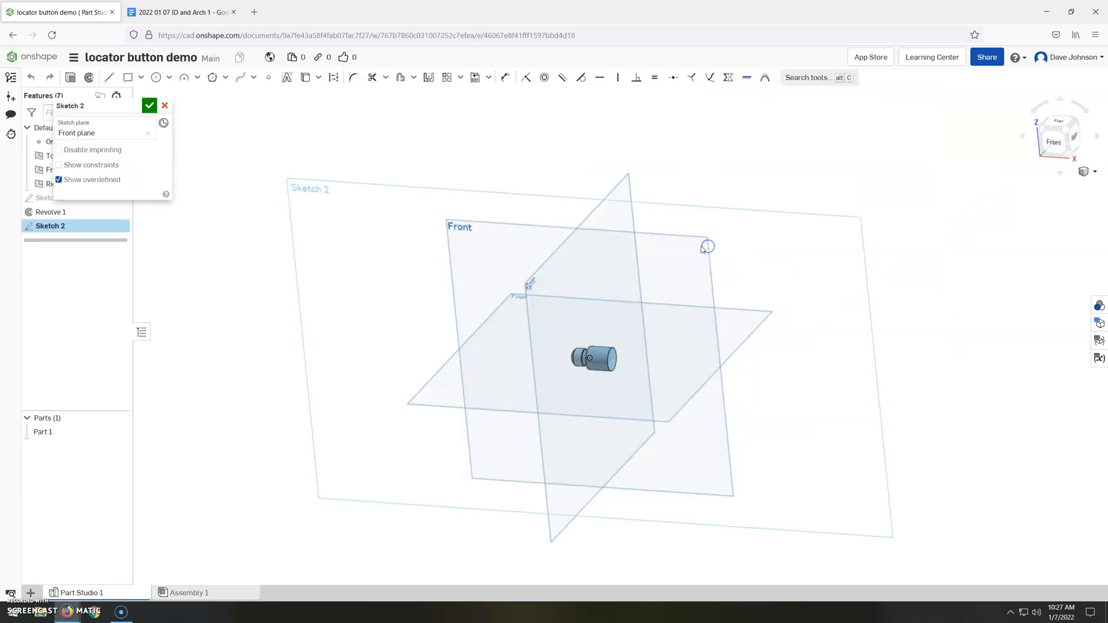
{"action": "left_click", "coordinate": [1063, 149]}
{"action": "scroll", "coordinate": [662, 345], "scroll_direction": "up", "scroll_amount": 6}
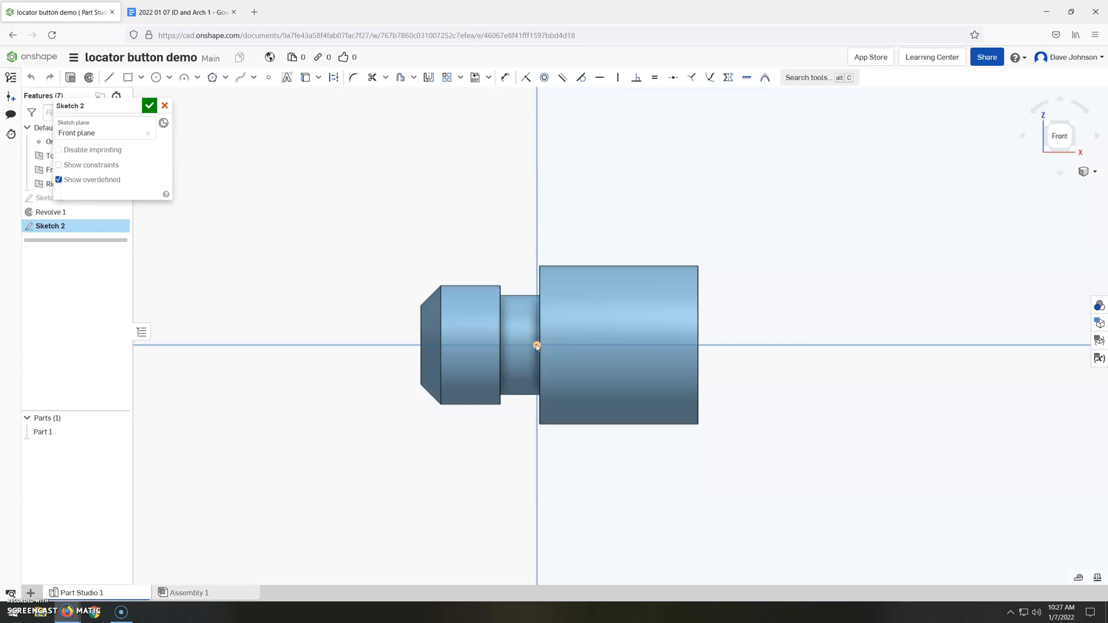
Project the large cylinder's upper edge and its flat end edge into the sketch.
{"action": "left_click", "coordinate": [306, 78]}
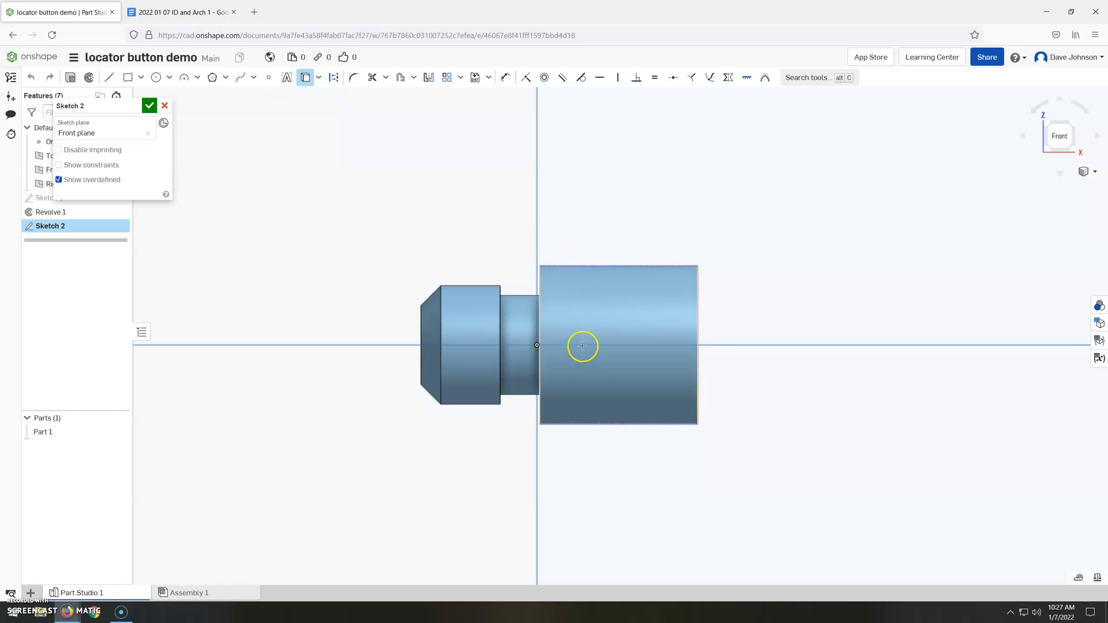
{"action": "left_click", "coordinate": [662, 264]}
{"action": "left_click", "coordinate": [699, 278]}
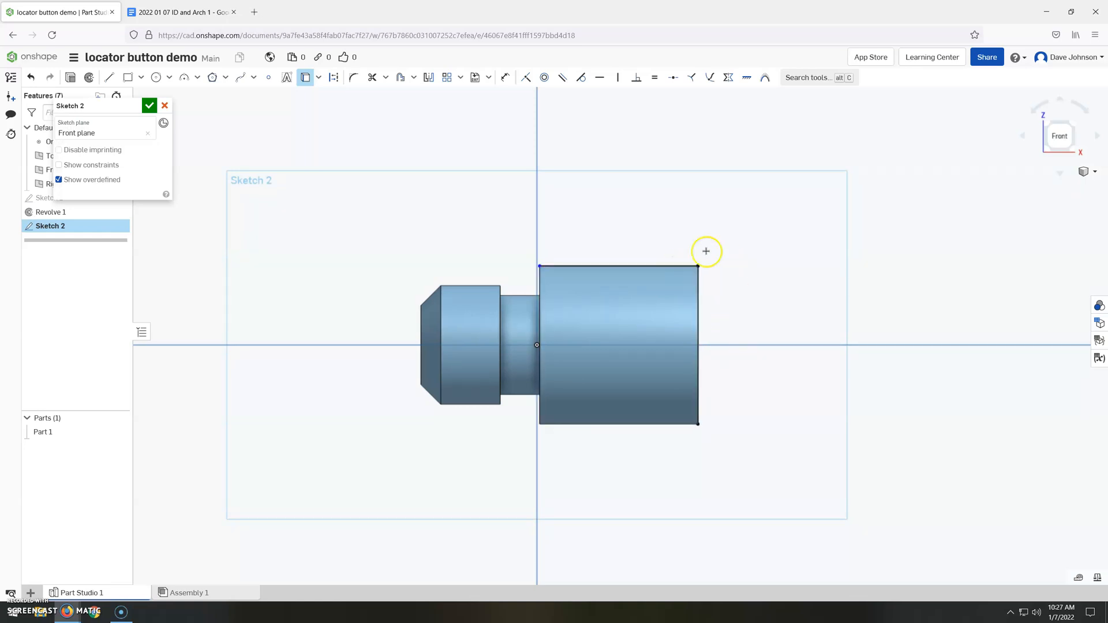
Draw a short horizontal line outward from the midpoint of the projected end edge.
{"action": "left_click", "coordinate": [110, 79]}
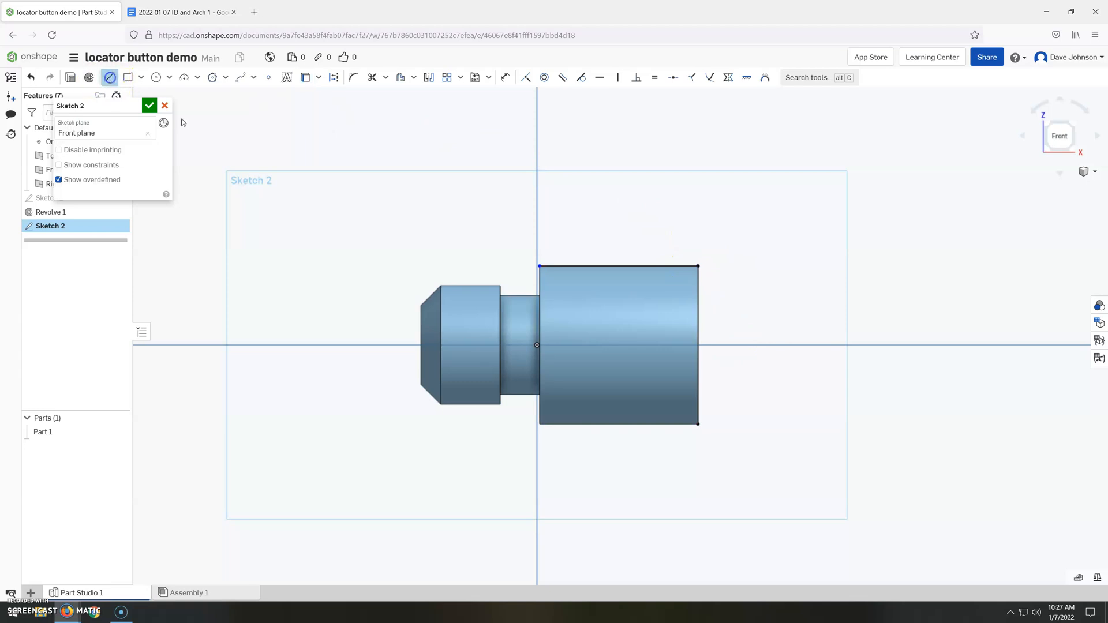
{"action": "left_click", "coordinate": [700, 344]}
{"action": "left_click", "coordinate": [735, 310]}
{"action": "key", "text": "Escape"}
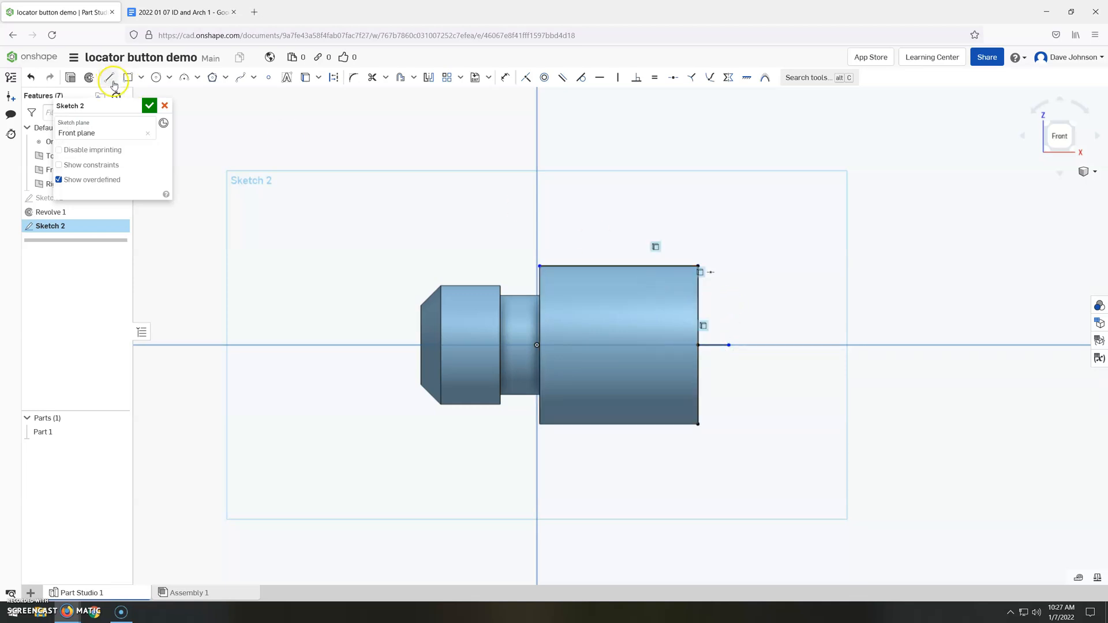
Draw a three-point arc of about 0.6 radius from the short line's outer end to the large cylinder's upper end corner.
{"action": "left_click", "coordinate": [186, 78]}
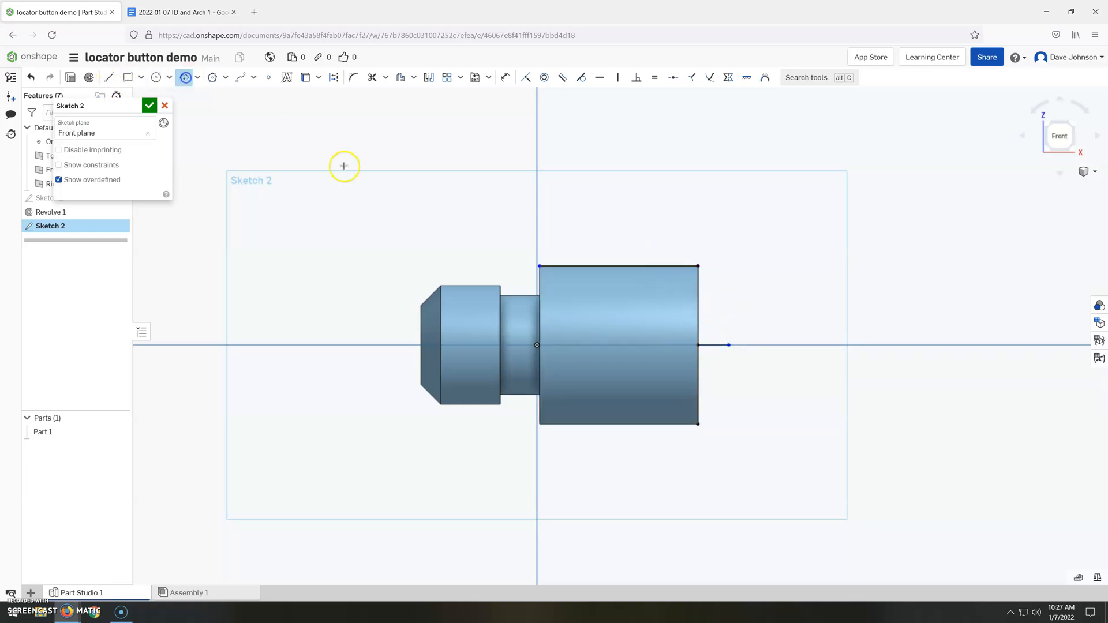
{"action": "left_click", "coordinate": [730, 345]}
{"action": "left_click", "coordinate": [700, 265]}
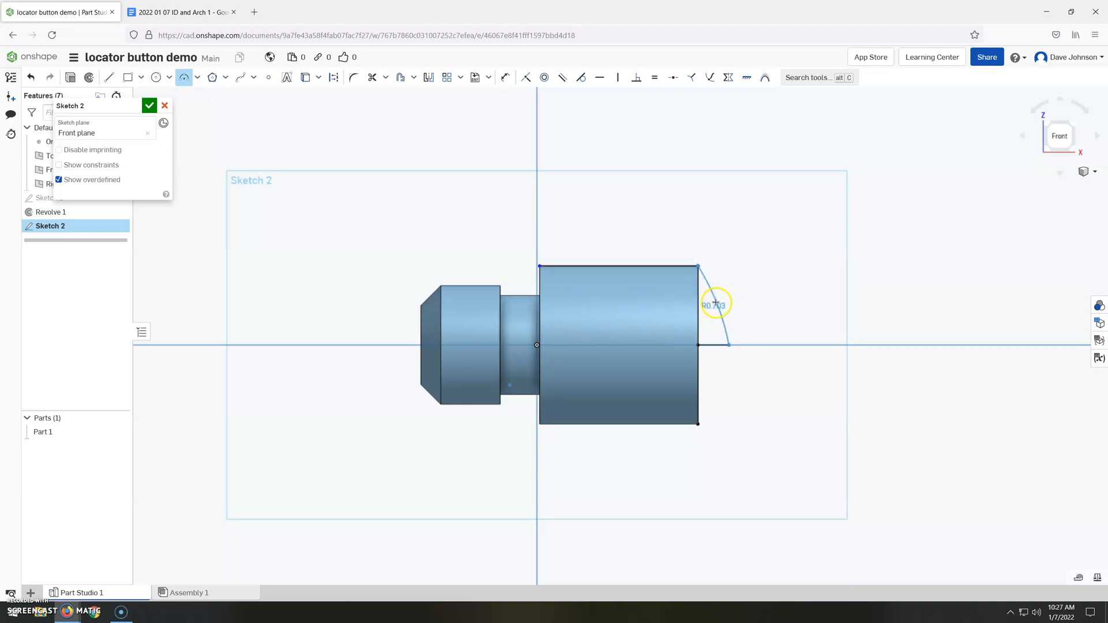
{"action": "left_click", "coordinate": [716, 304]}
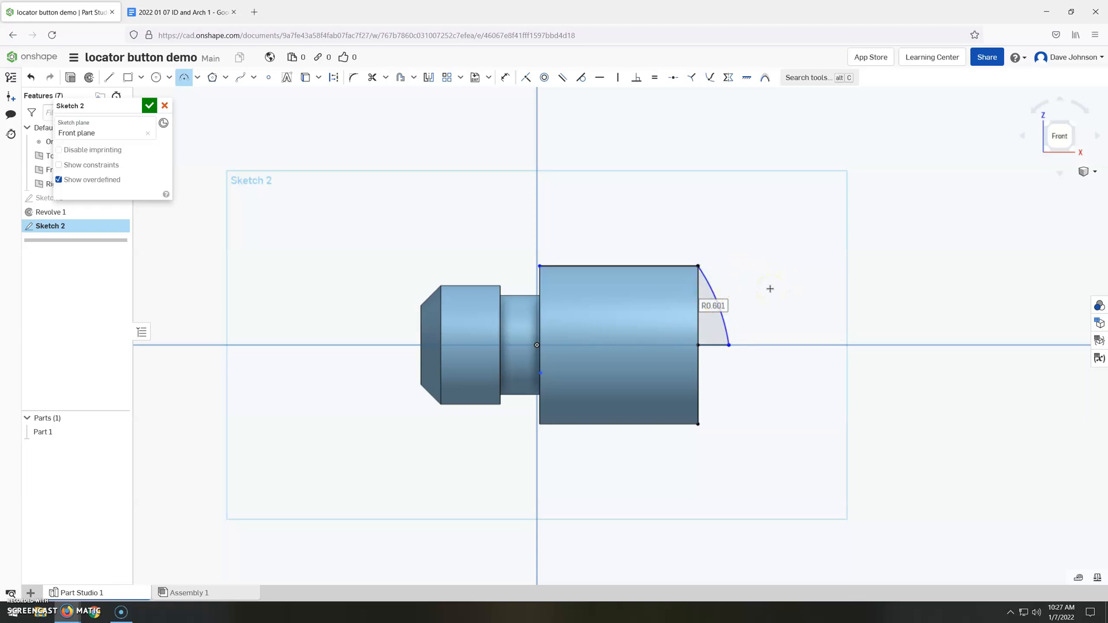
{"action": "key", "text": "Escape"}
Dimension the end arc with a radius of 0.75.
{"action": "key", "text": "u"}
{"action": "left_click", "coordinate": [715, 298]}
{"action": "left_click", "coordinate": [779, 271]}
{"action": "key", "text": "BackSpace"}
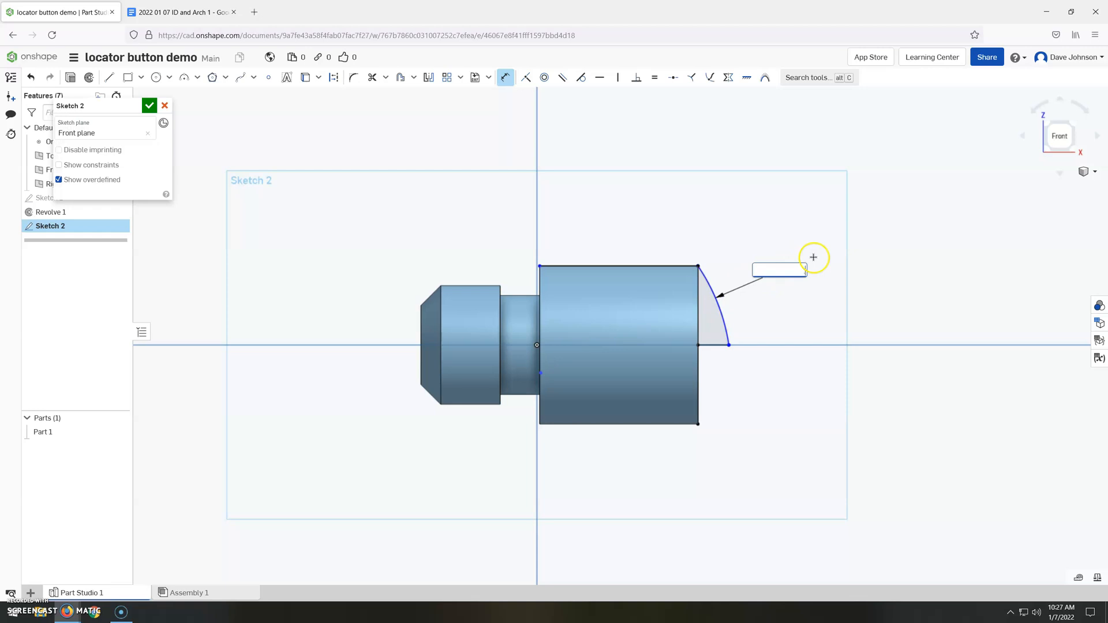
{"action": "key", "text": "Return"}
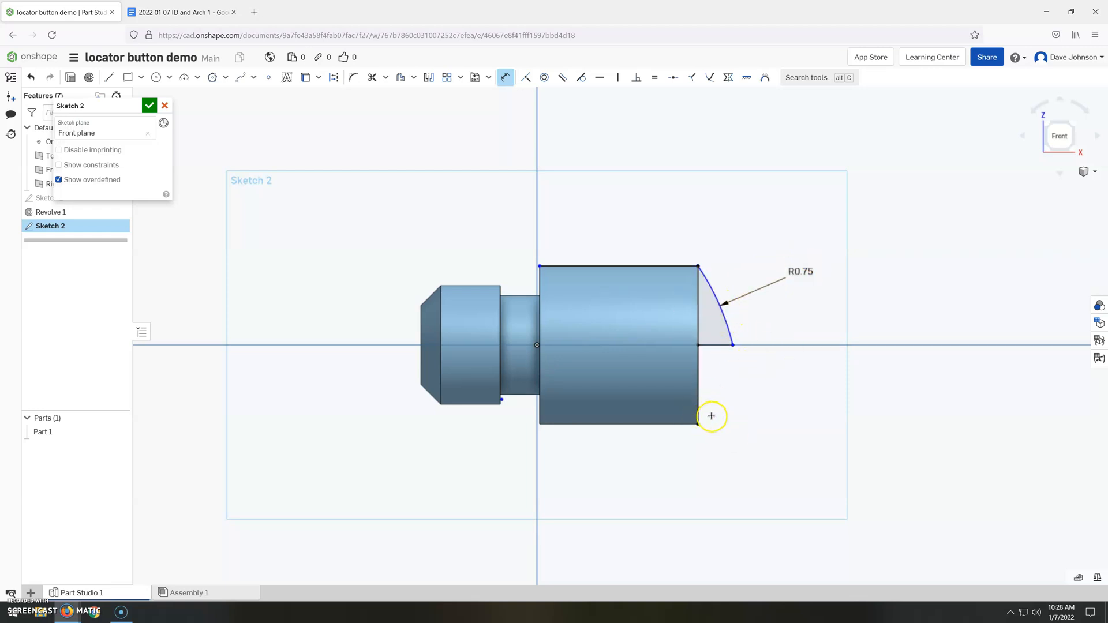
Make the arc's center point coincident with the horizontal plane line through the part's axis.
{"action": "scroll", "coordinate": [734, 342], "scroll_direction": "up", "scroll_amount": 1}
{"action": "scroll", "coordinate": [734, 342], "scroll_direction": "up", "scroll_amount": 1}
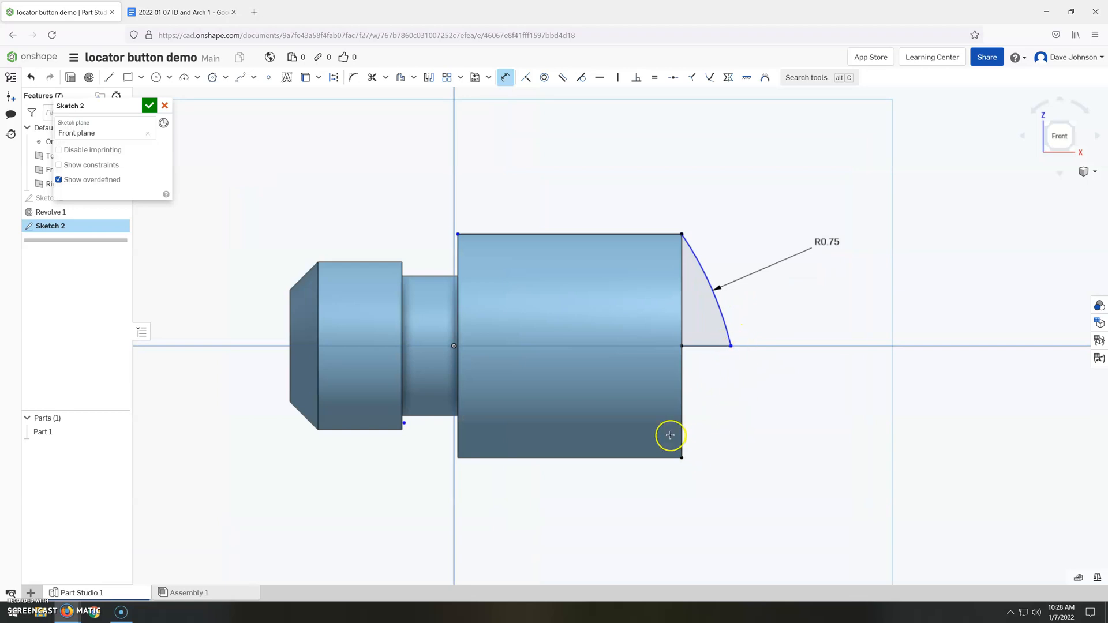
{"action": "left_click", "coordinate": [403, 423]}
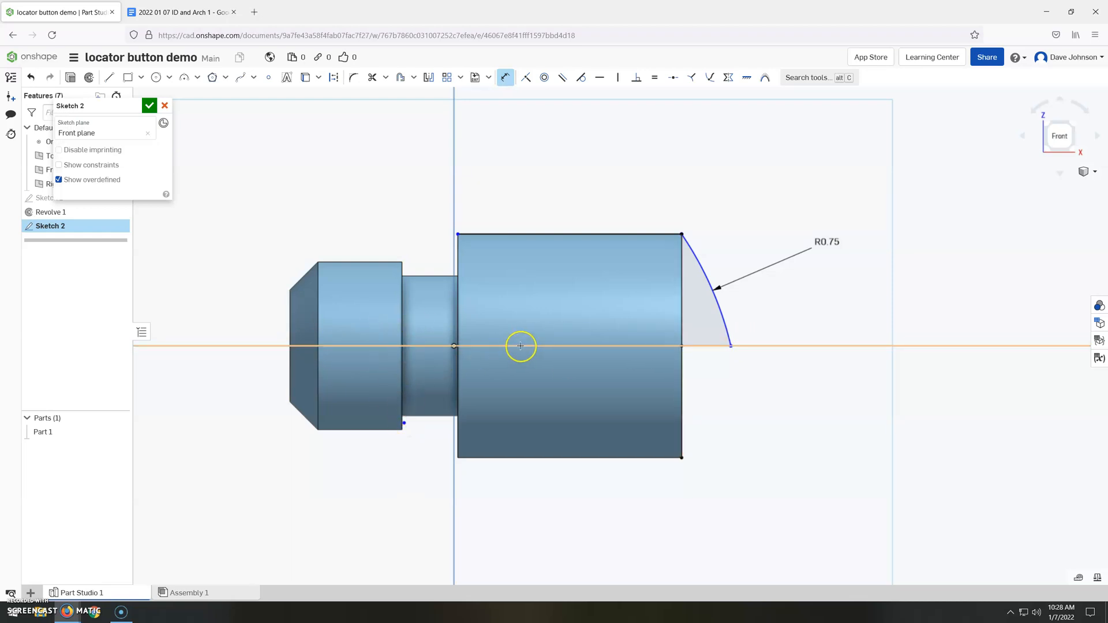
{"action": "left_click", "coordinate": [525, 81]}
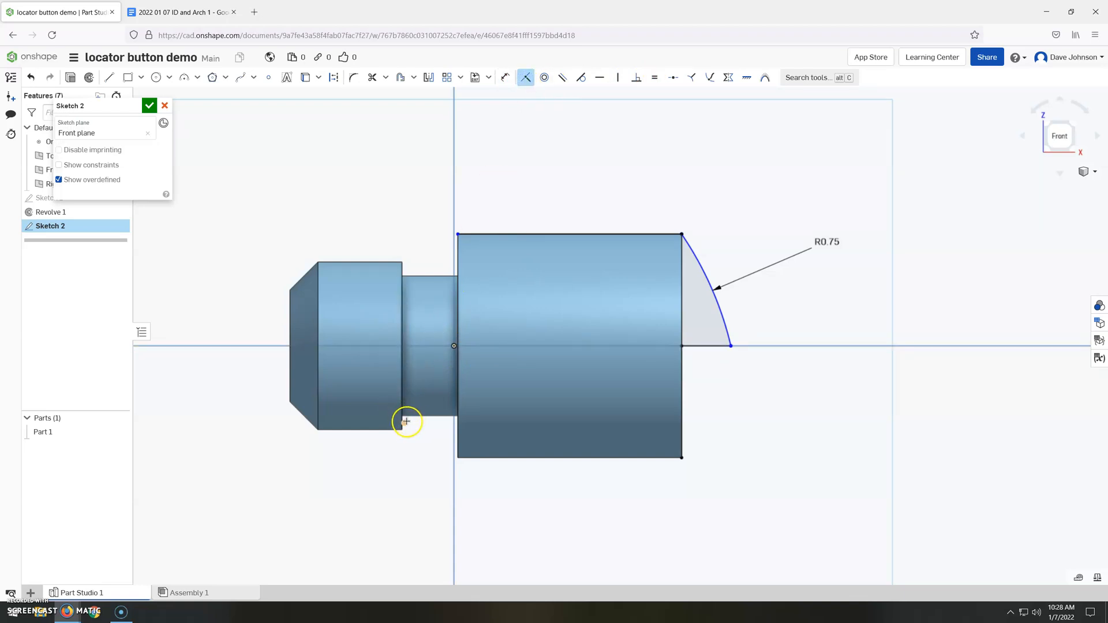
{"action": "left_click", "coordinate": [405, 422]}
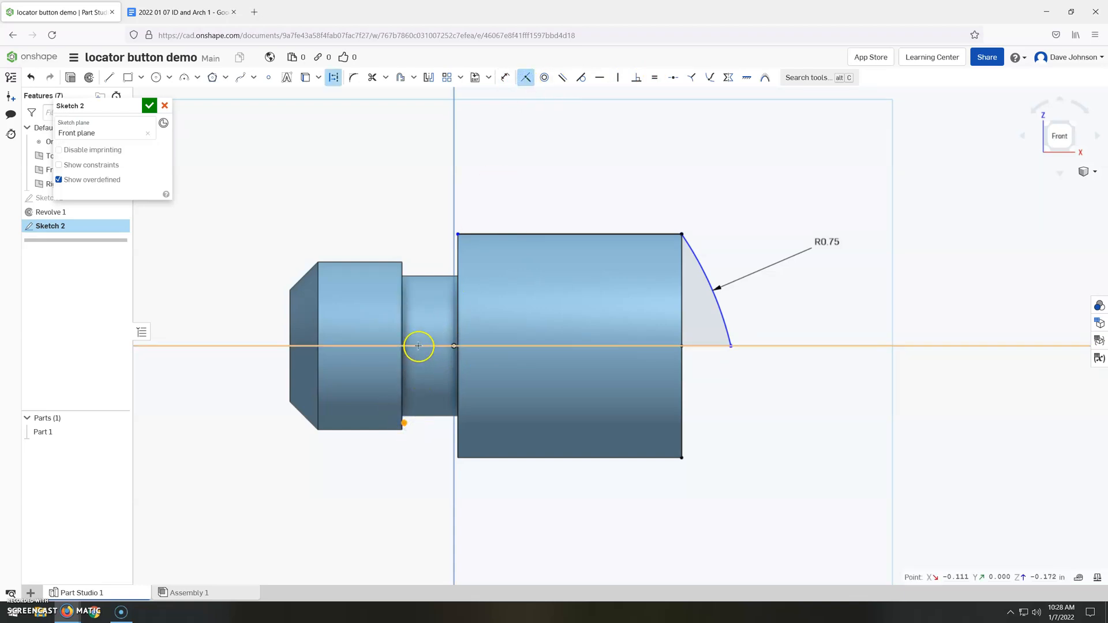
{"action": "left_click", "coordinate": [418, 345]}
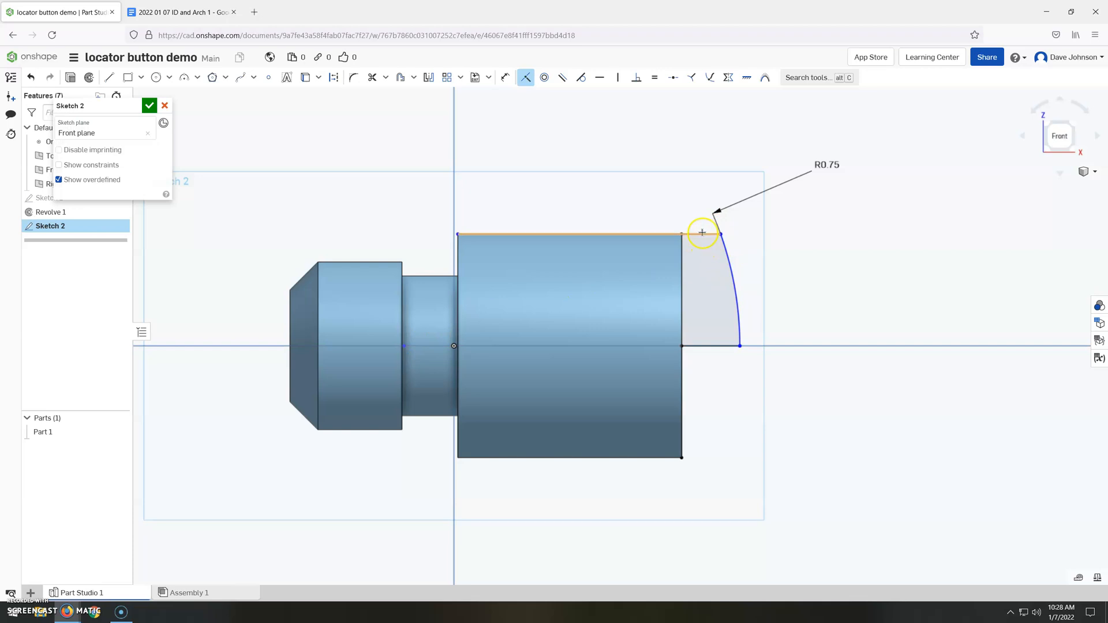
Make the arc's upper endpoint coincident with the large cylinder's upper end corner and finish the sketch.
{"action": "scroll", "coordinate": [702, 234], "scroll_direction": "up", "scroll_amount": 3}
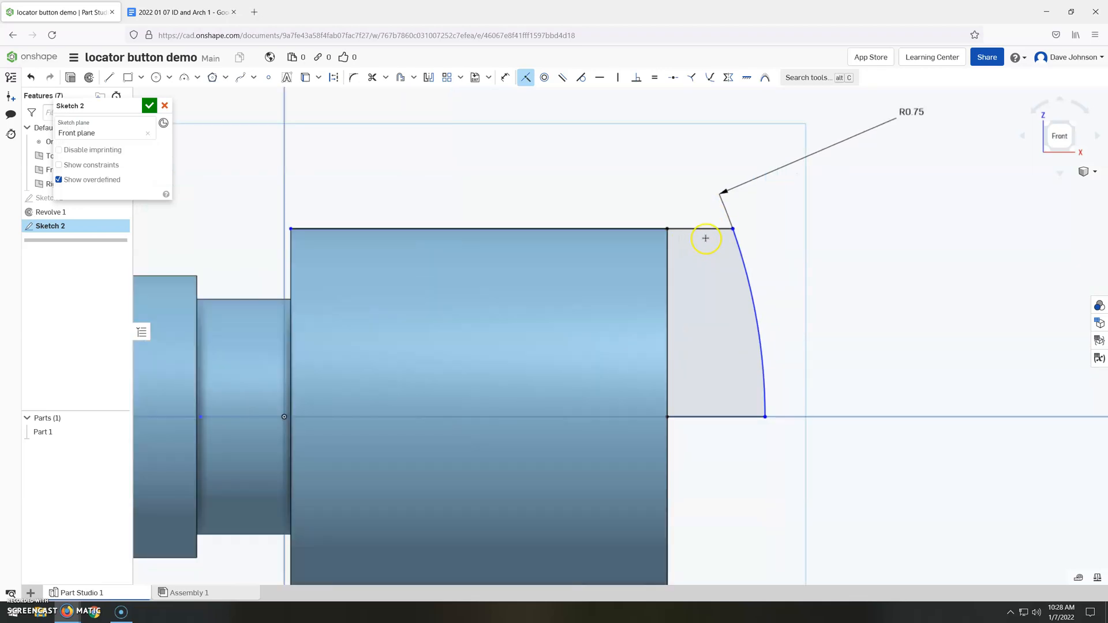
{"action": "left_click", "coordinate": [734, 229]}
{"action": "left_click", "coordinate": [667, 229]}
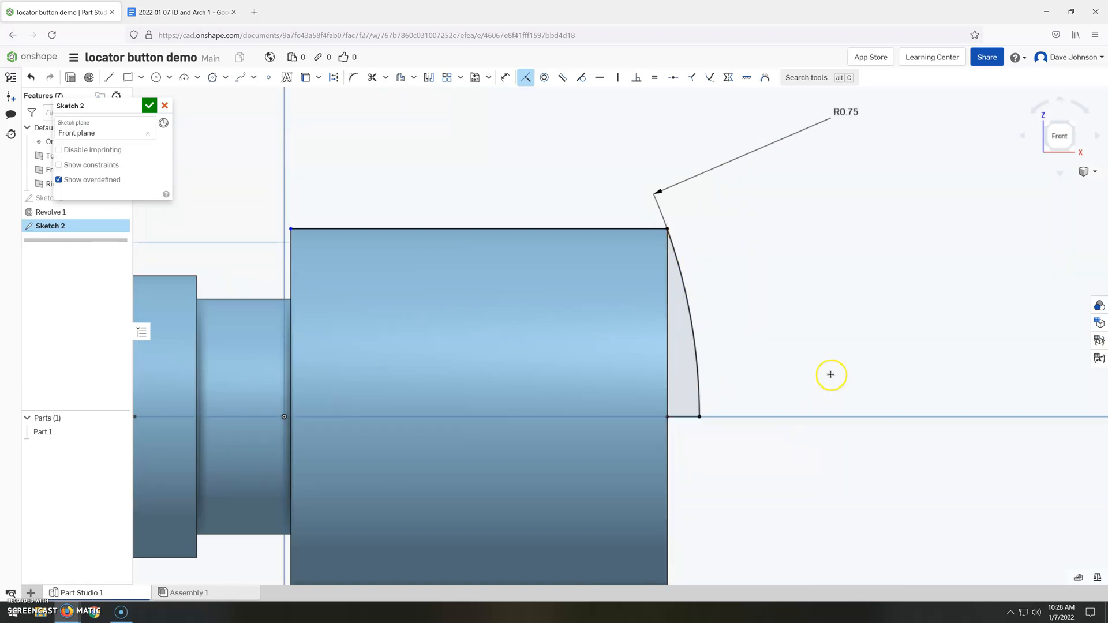
{"action": "scroll", "coordinate": [769, 348], "scroll_direction": "down", "scroll_amount": 1}
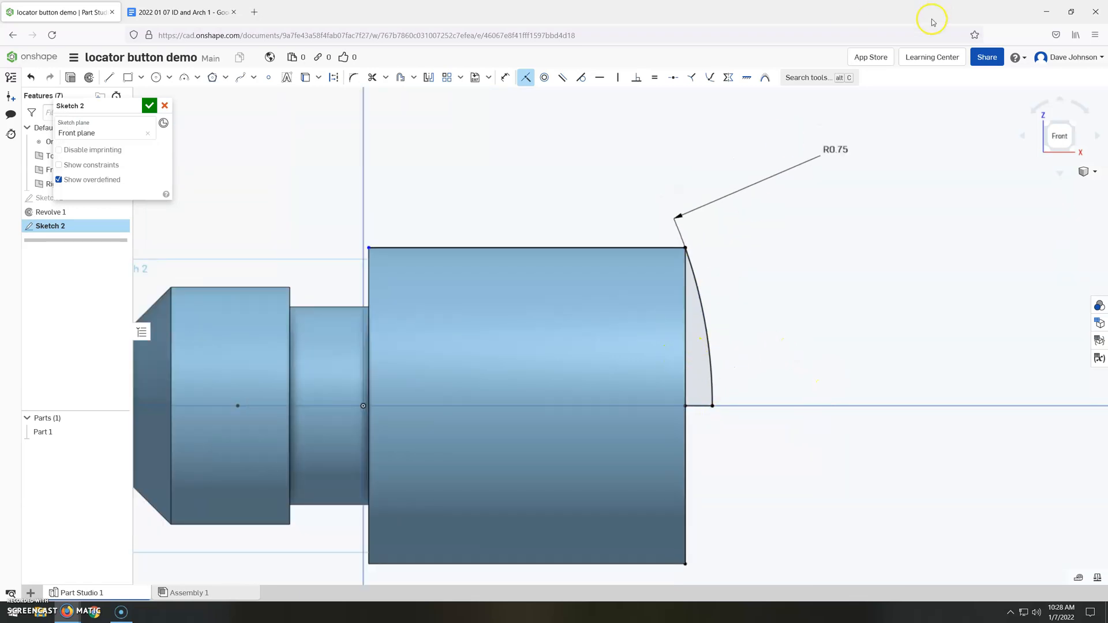
{"action": "left_click", "coordinate": [149, 105]}
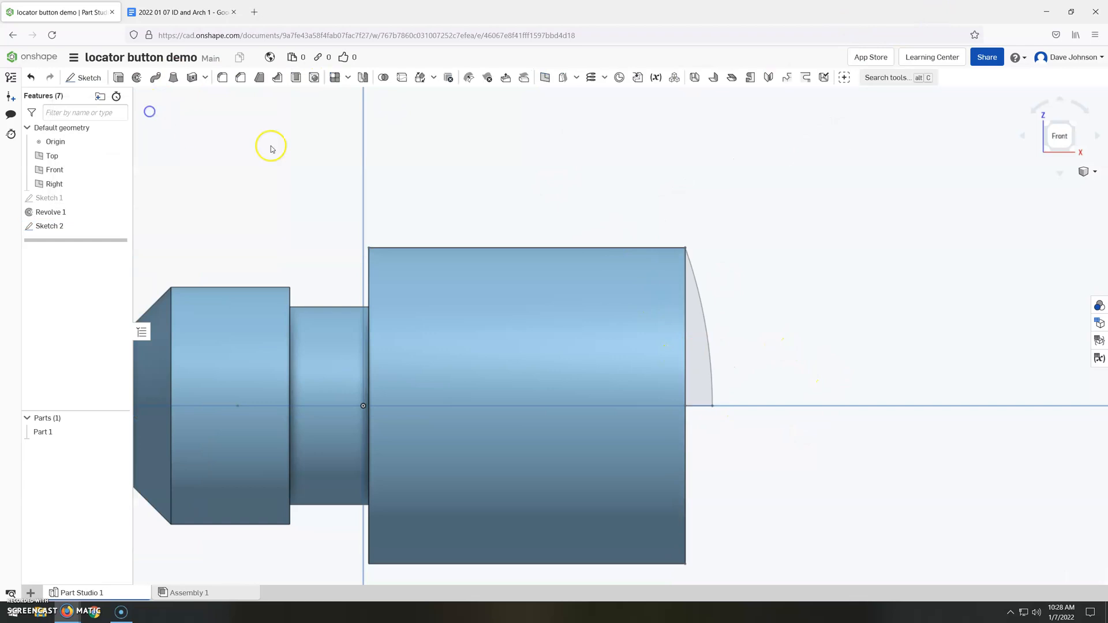
Revolve the dome region fully around its short horizontal line, adding it to the existing part.
{"action": "right_click_drag", "start_coordinate": [800, 198], "coordinate": [771, 211]}
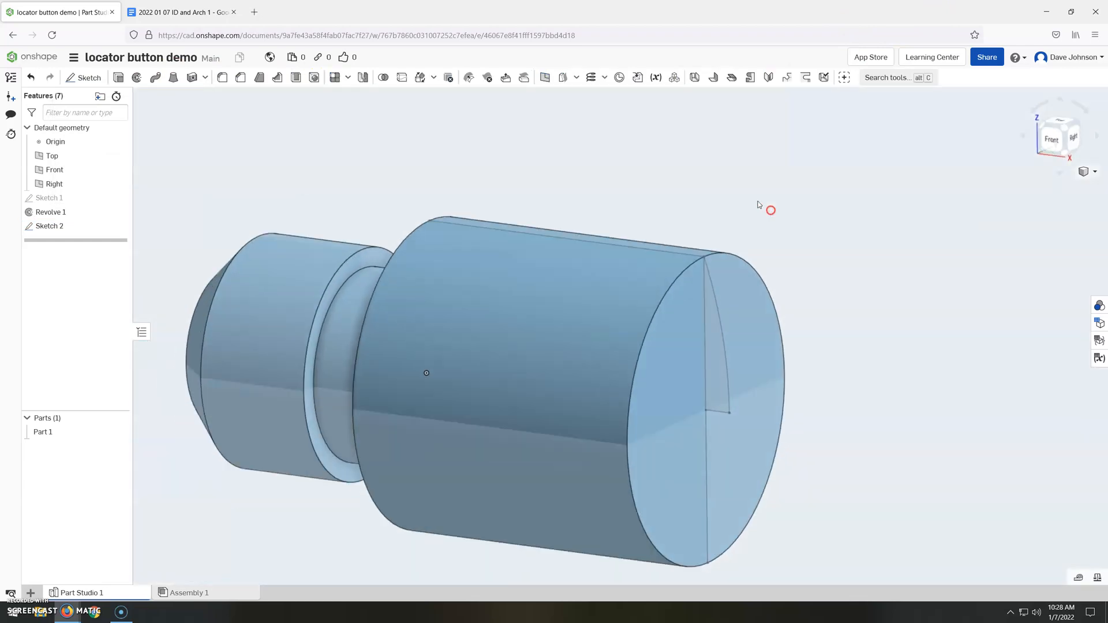
{"action": "left_click", "coordinate": [137, 77]}
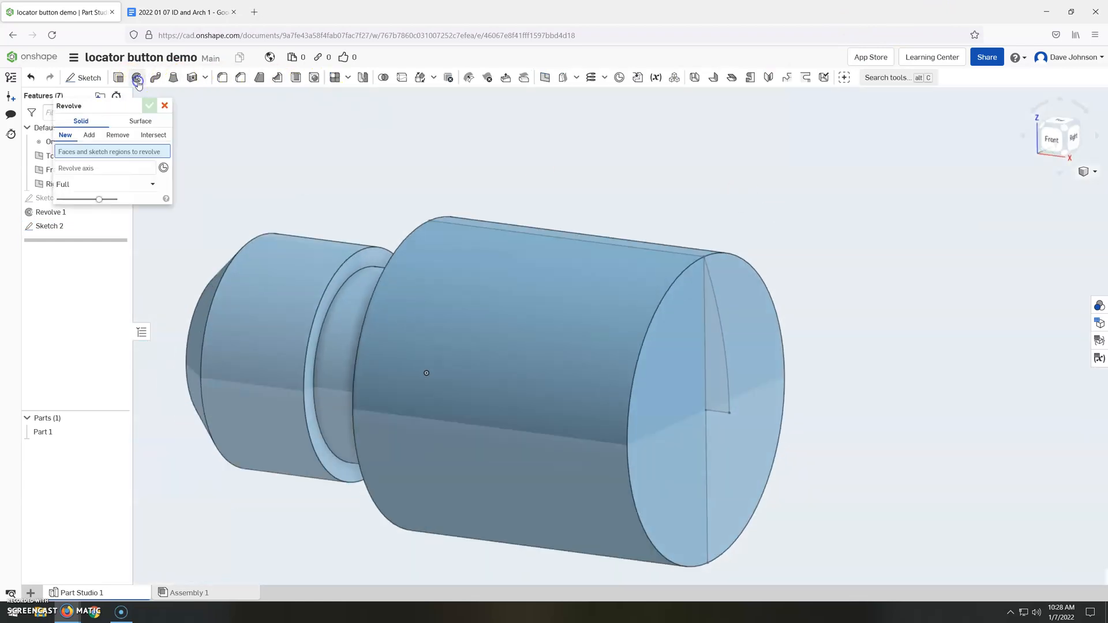
{"action": "left_click", "coordinate": [88, 135]}
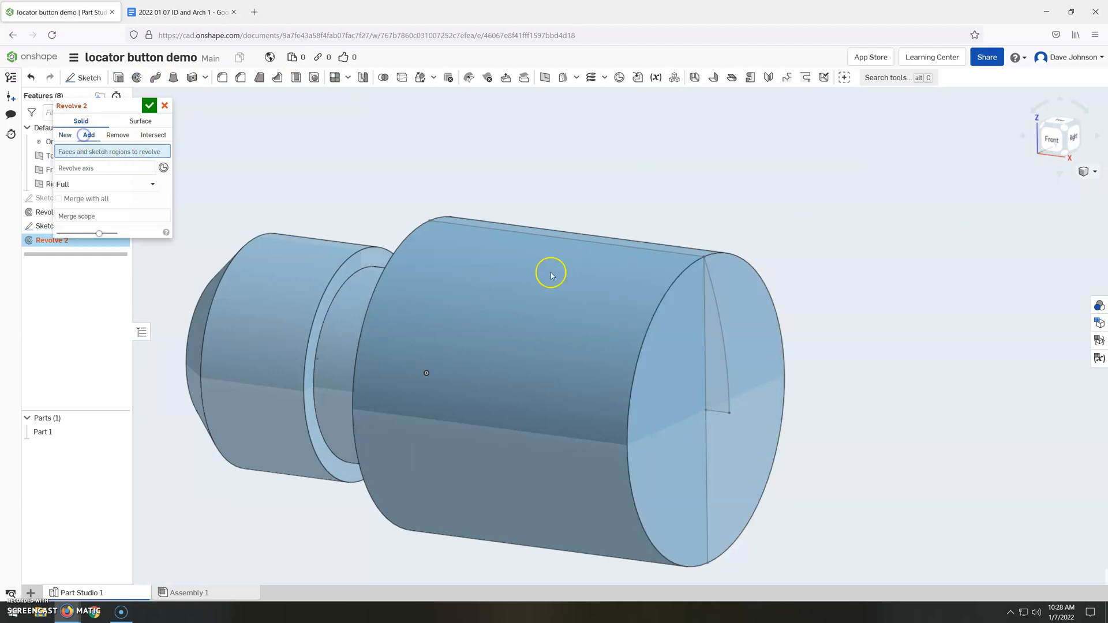
{"action": "left_click", "coordinate": [719, 358]}
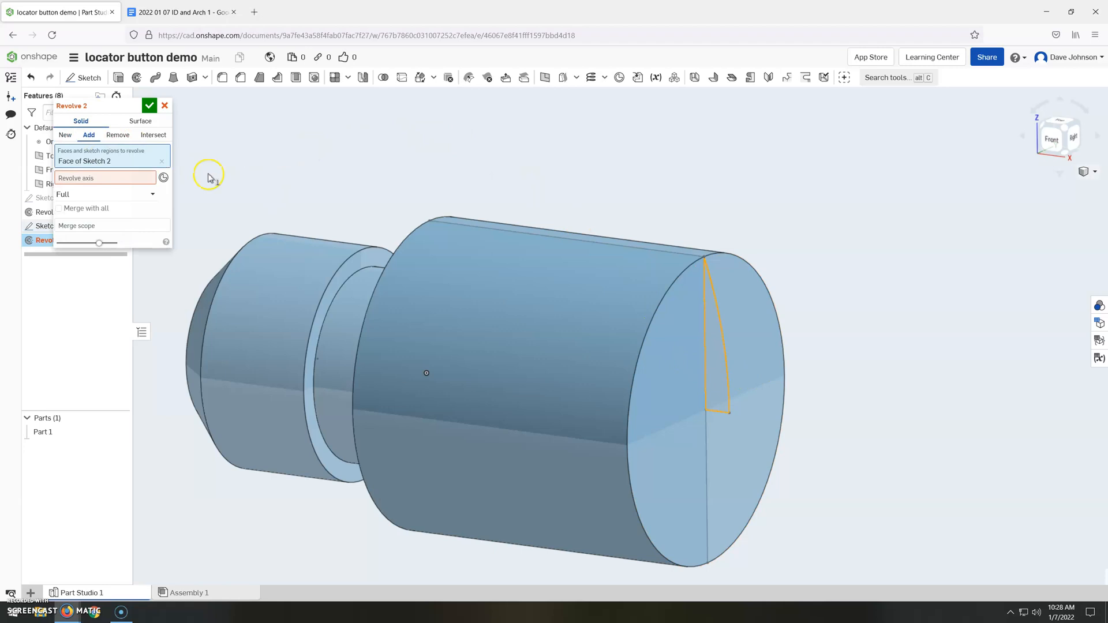
{"action": "left_click", "coordinate": [99, 179]}
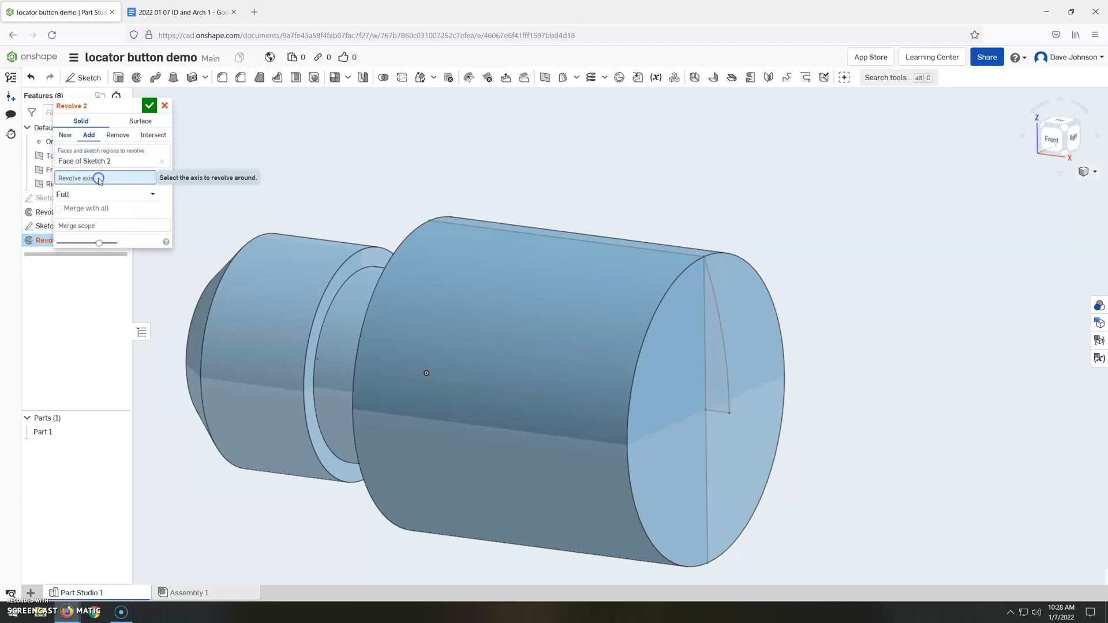
{"action": "left_click", "coordinate": [717, 413]}
{"action": "right_click_drag", "start_coordinate": [850, 370], "coordinate": [951, 328]}
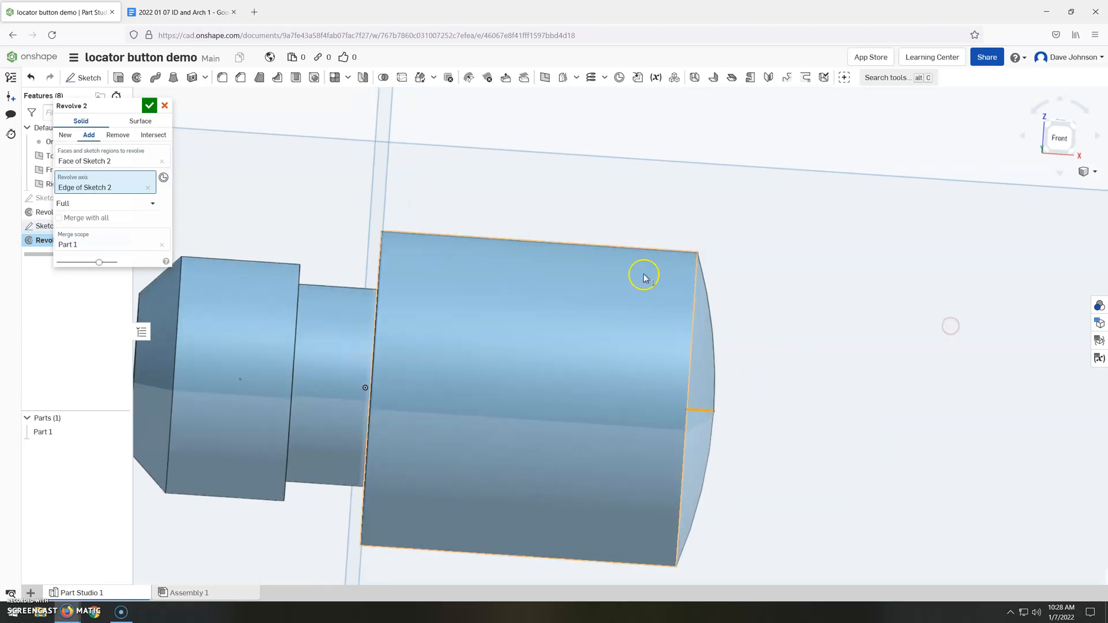
{"action": "left_click", "coordinate": [150, 106]}
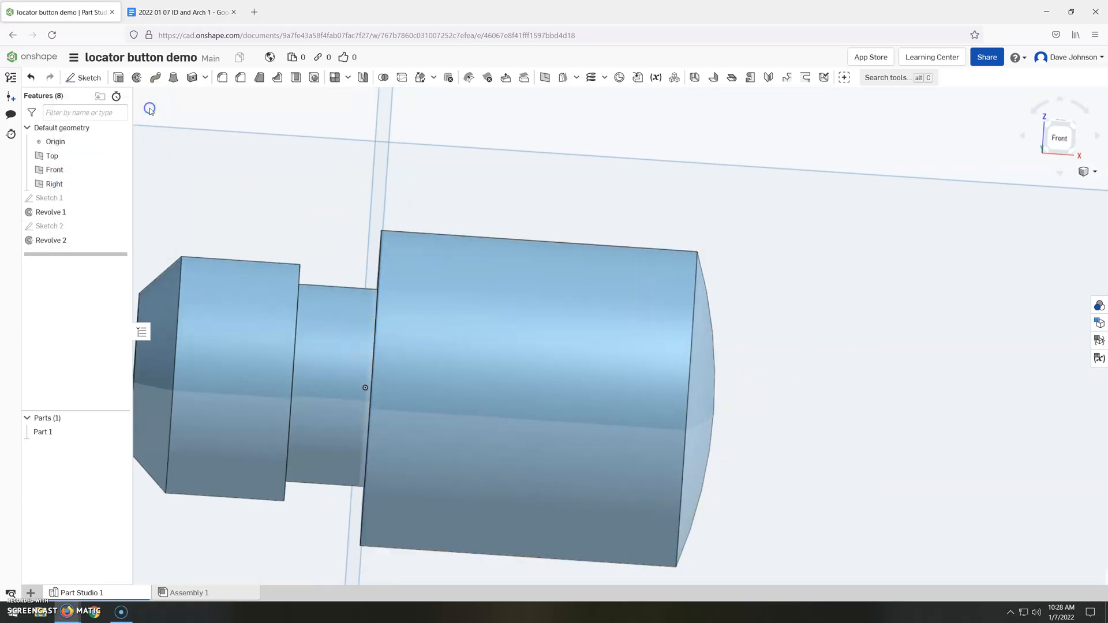
{"action": "right_click_drag", "start_coordinate": [713, 236], "coordinate": [694, 196]}
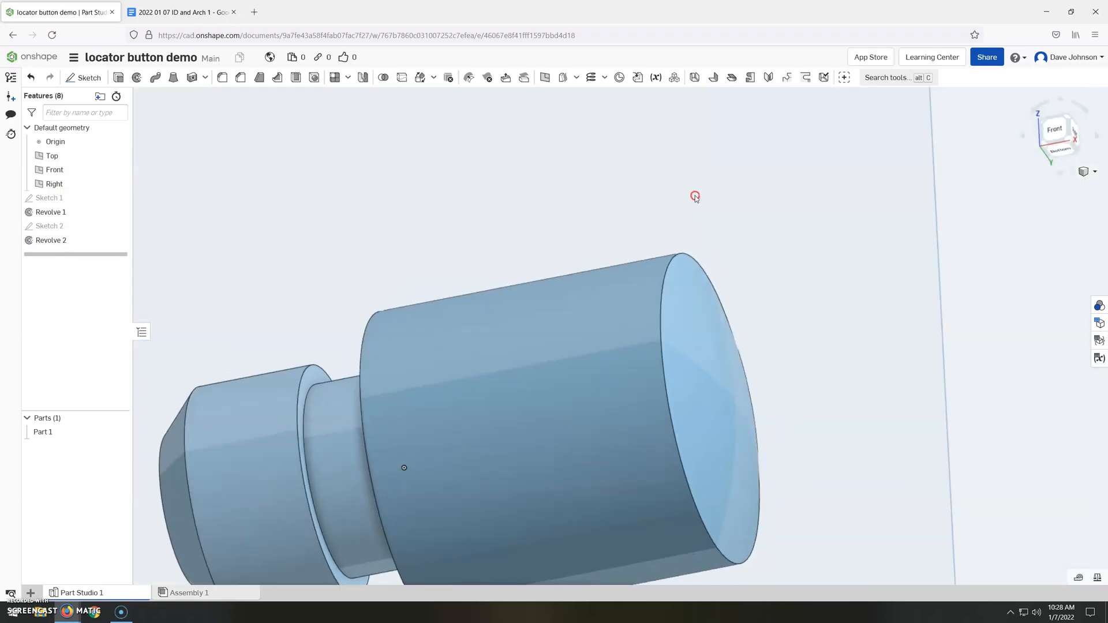
{"action": "scroll", "coordinate": [695, 196], "scroll_direction": "down", "scroll_amount": 4}
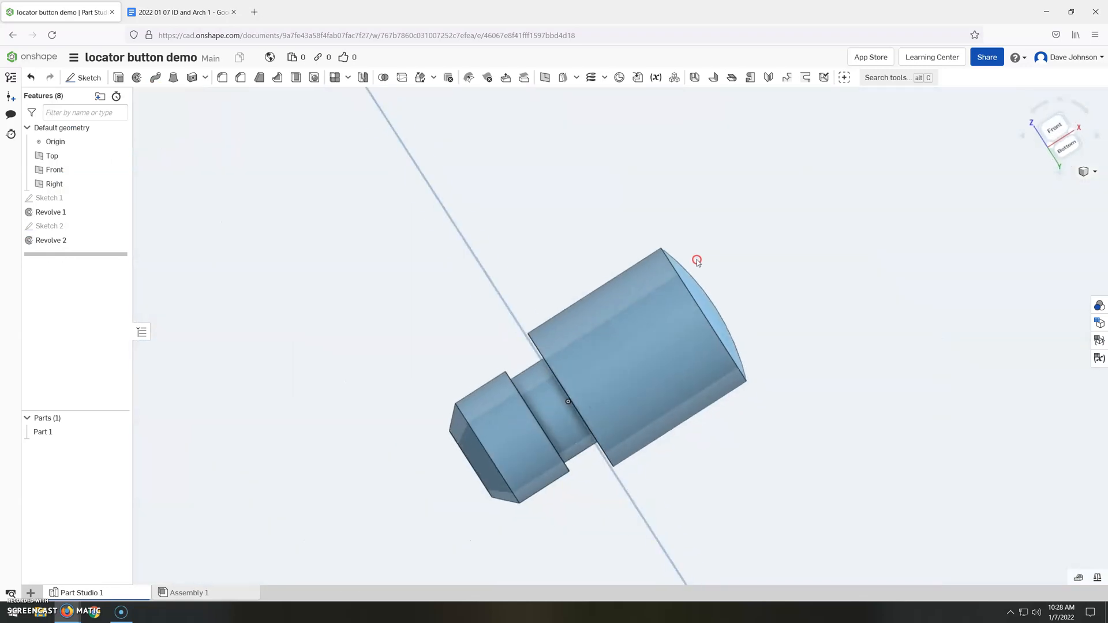